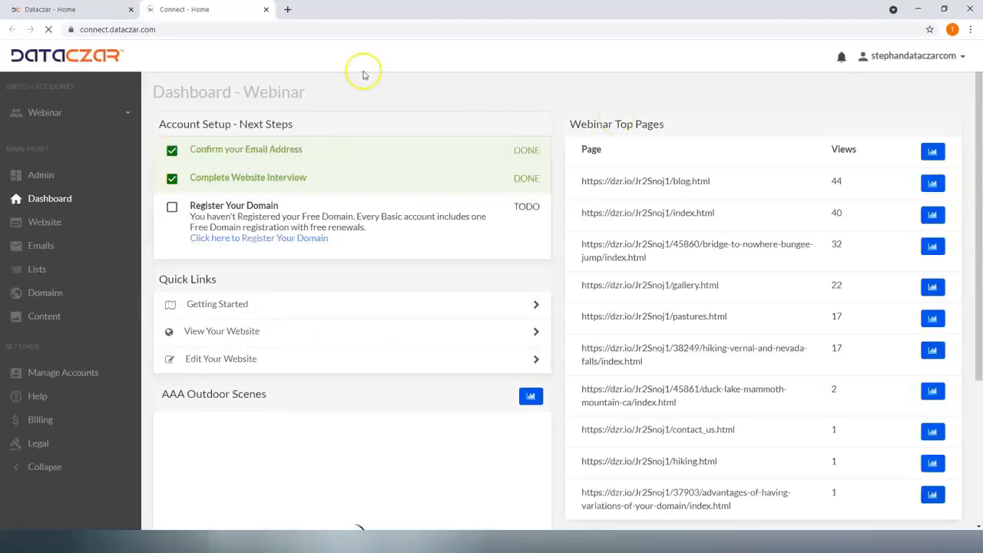
- Open the public preview of the AAA Outdoor Scenes website and go to its Blog page
{"action": "left_click", "coordinate": [130, 9]}
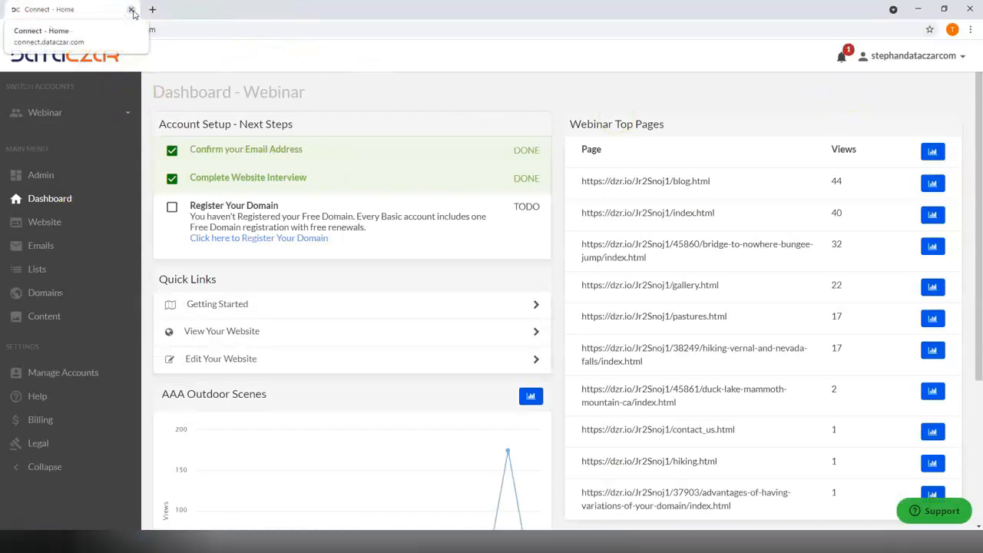
{"action": "key", "text": "F11"}
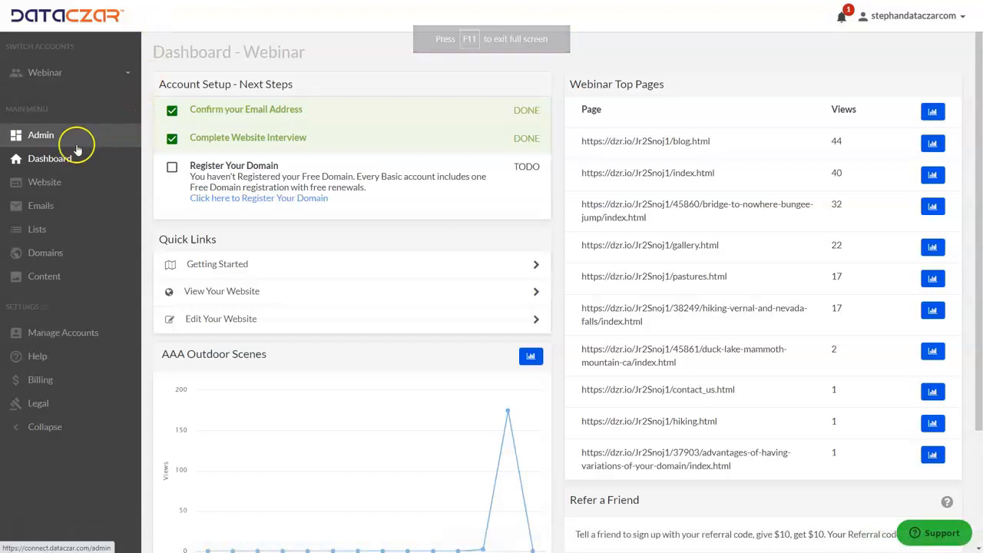
{"action": "left_click", "coordinate": [56, 188]}
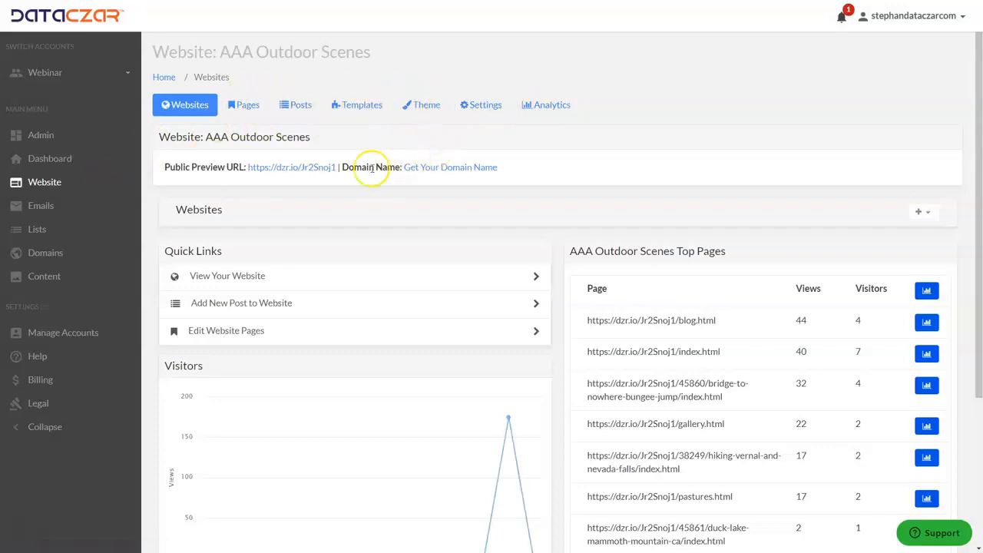
{"action": "left_click", "coordinate": [289, 171]}
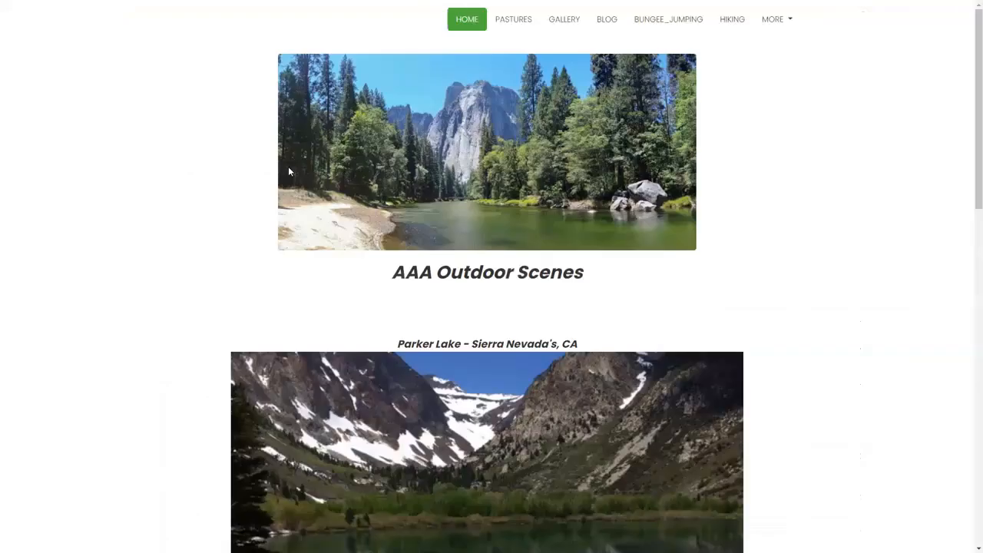
{"action": "left_click", "coordinate": [612, 27]}
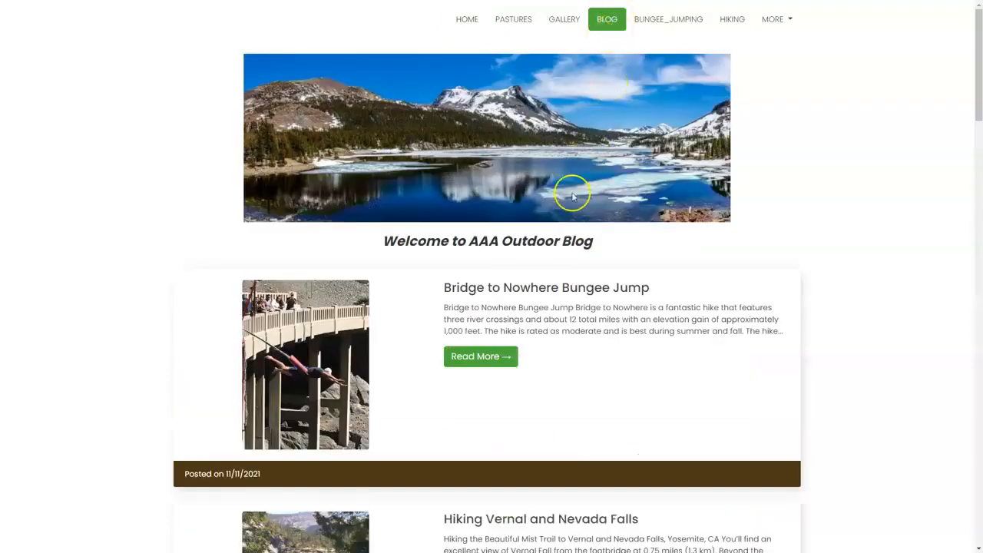
- Look through the posts on the AAA Outdoor Scenes blog, then close the website preview
{"action": "scroll", "coordinate": [543, 241], "scroll_direction": "down", "scroll_amount": 2}
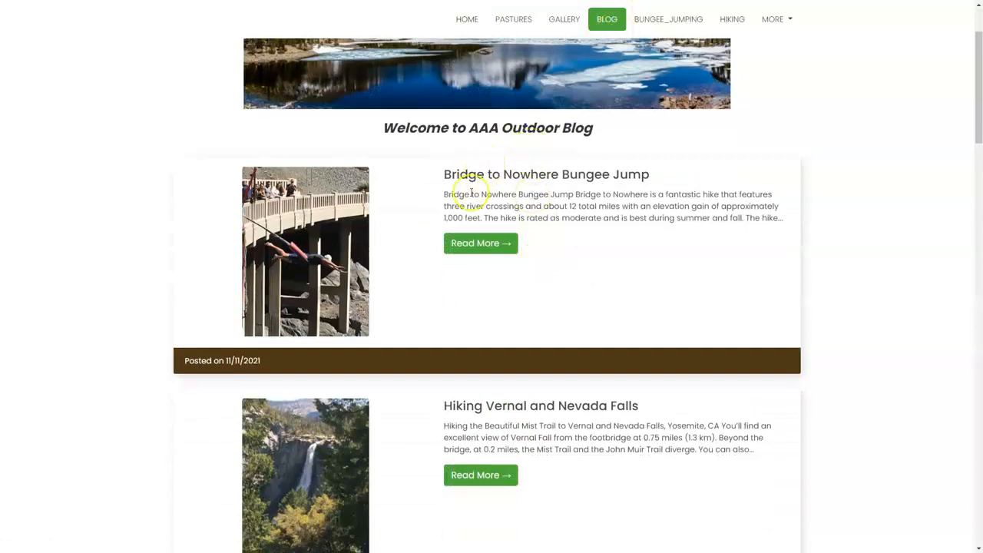
{"action": "scroll", "coordinate": [623, 237], "scroll_direction": "down", "scroll_amount": 2}
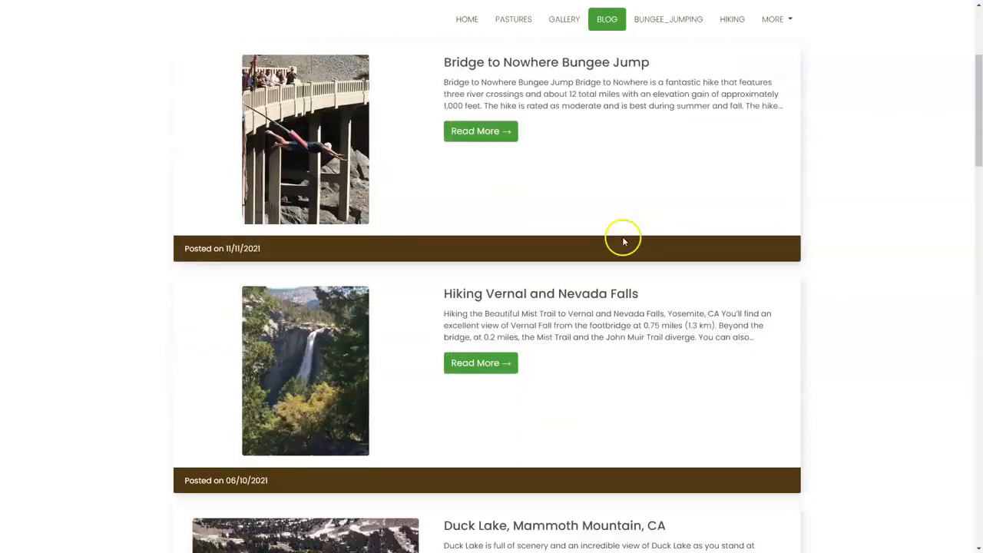
{"action": "scroll", "coordinate": [500, 300], "scroll_direction": "down", "scroll_amount": 4}
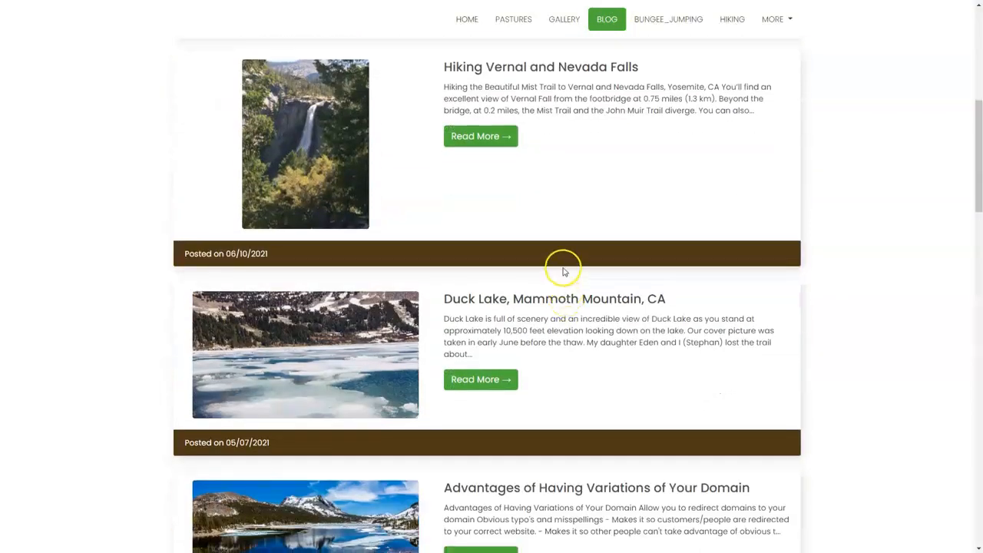
{"action": "scroll", "coordinate": [628, 305], "scroll_direction": "up", "scroll_amount": 7}
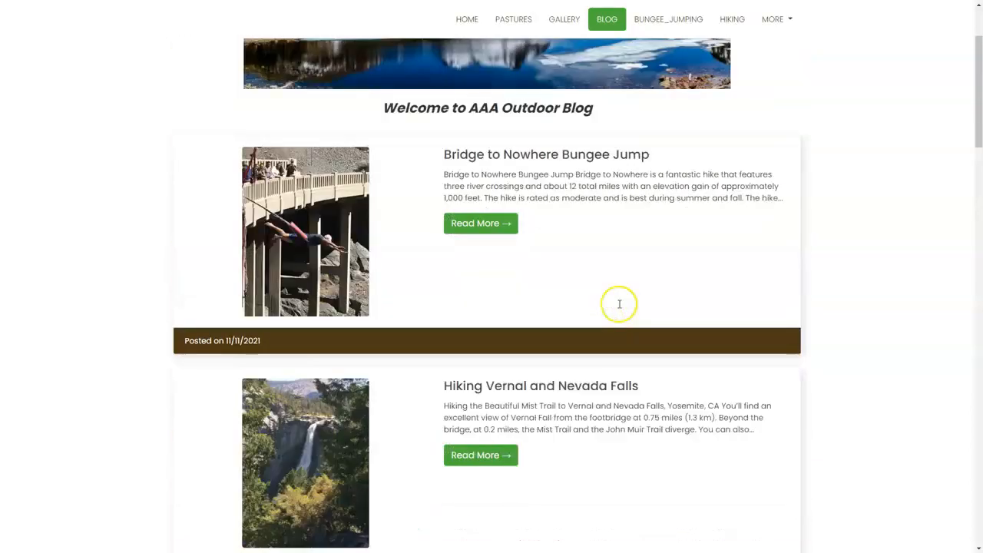
{"action": "scroll", "coordinate": [566, 219], "scroll_direction": "down", "scroll_amount": 5}
{"action": "scroll", "coordinate": [558, 237], "scroll_direction": "up", "scroll_amount": 5}
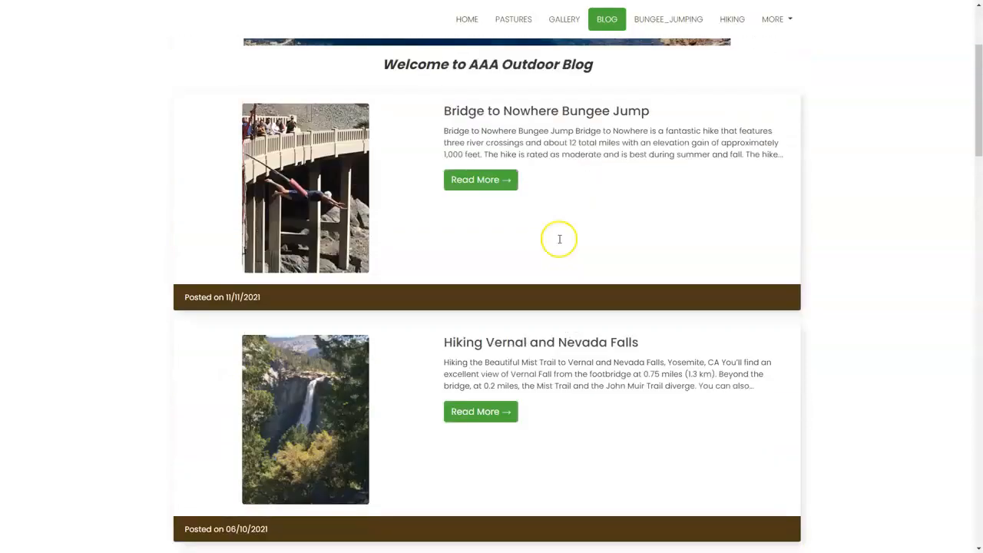
{"action": "scroll", "coordinate": [536, 231], "scroll_direction": "down", "scroll_amount": 1}
{"action": "scroll", "coordinate": [536, 247], "scroll_direction": "down", "scroll_amount": 7}
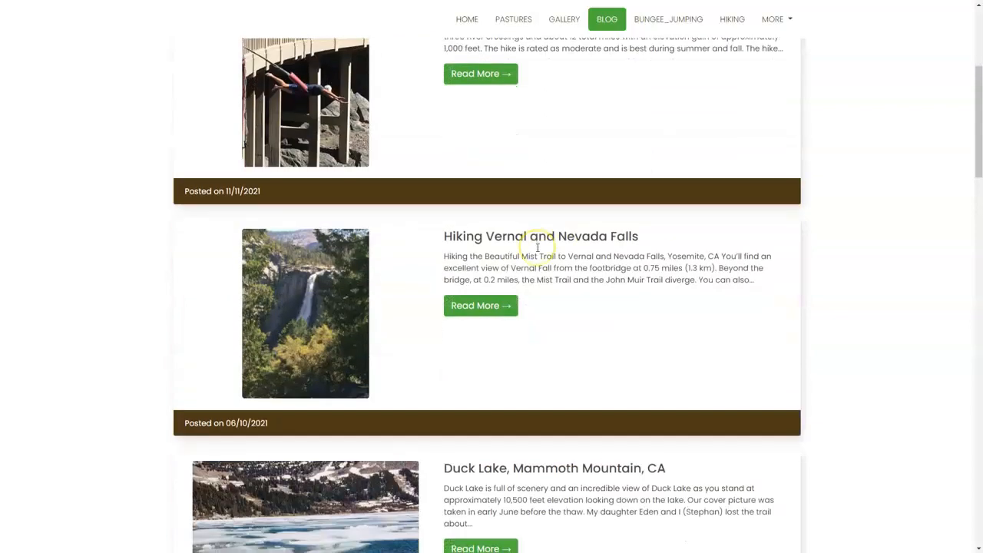
{"action": "scroll", "coordinate": [538, 248], "scroll_direction": "up", "scroll_amount": 8}
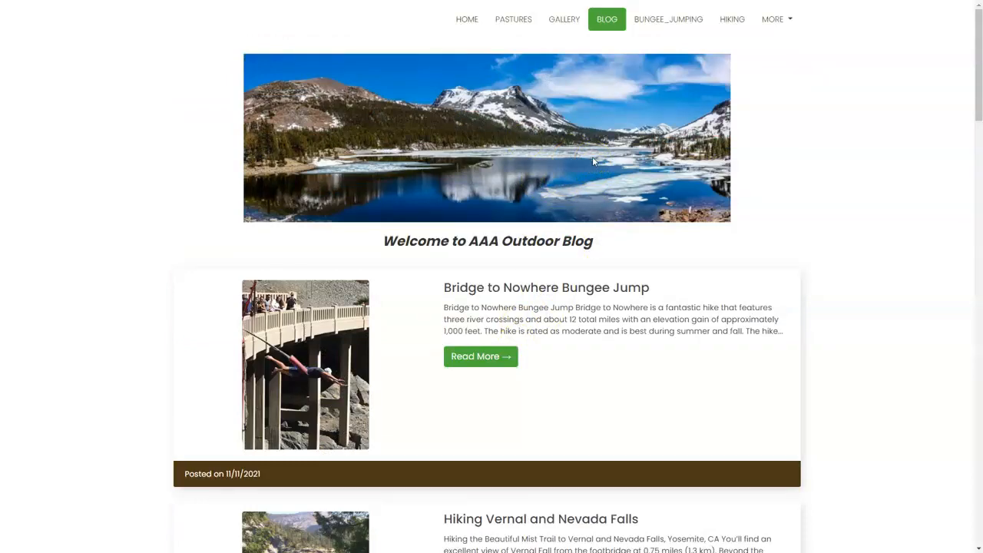
{"action": "key", "text": "ctrl+w"}
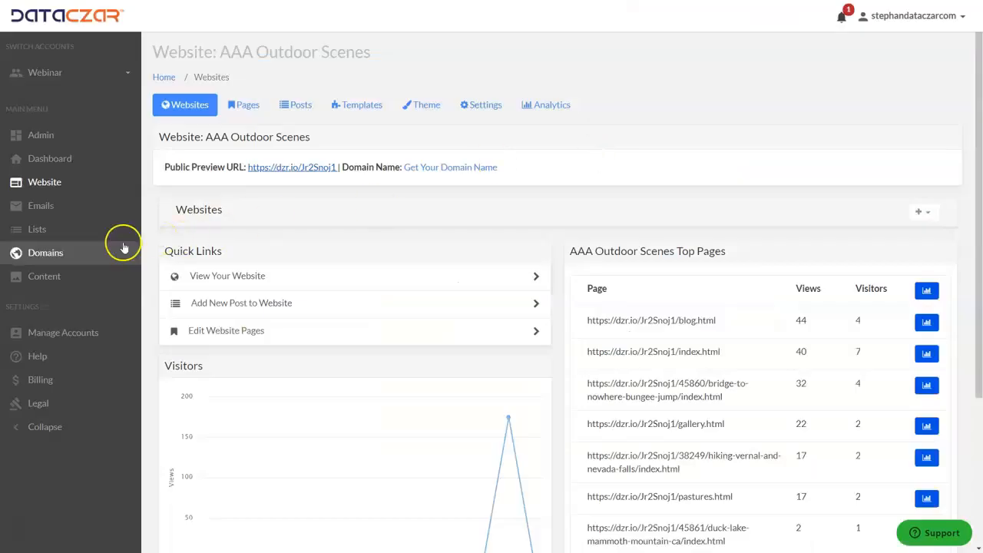
- Start a new email newsletter from the "Newsletter Fluid Gray - Light Background" template
{"action": "left_click", "coordinate": [41, 209]}
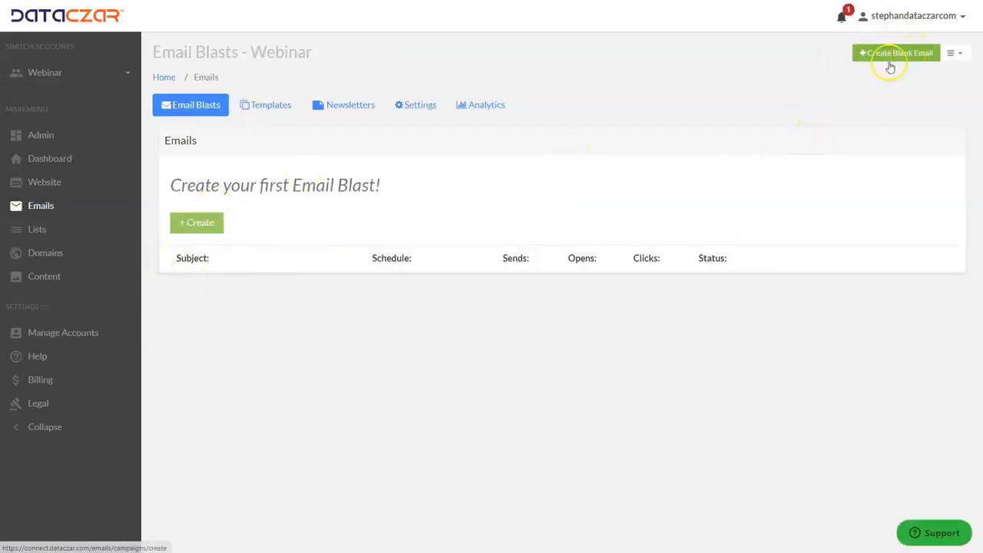
{"action": "left_click", "coordinate": [359, 108]}
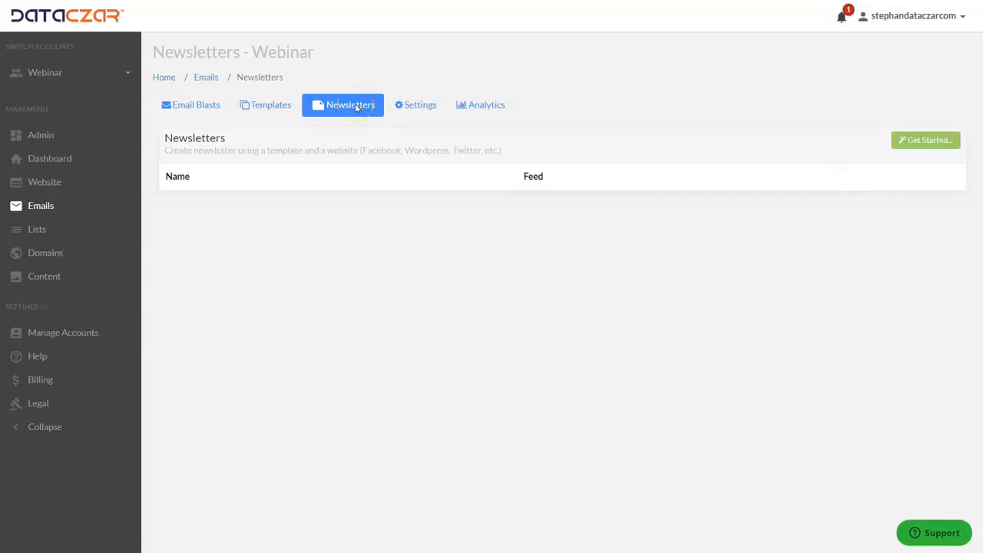
{"action": "left_click", "coordinate": [927, 142]}
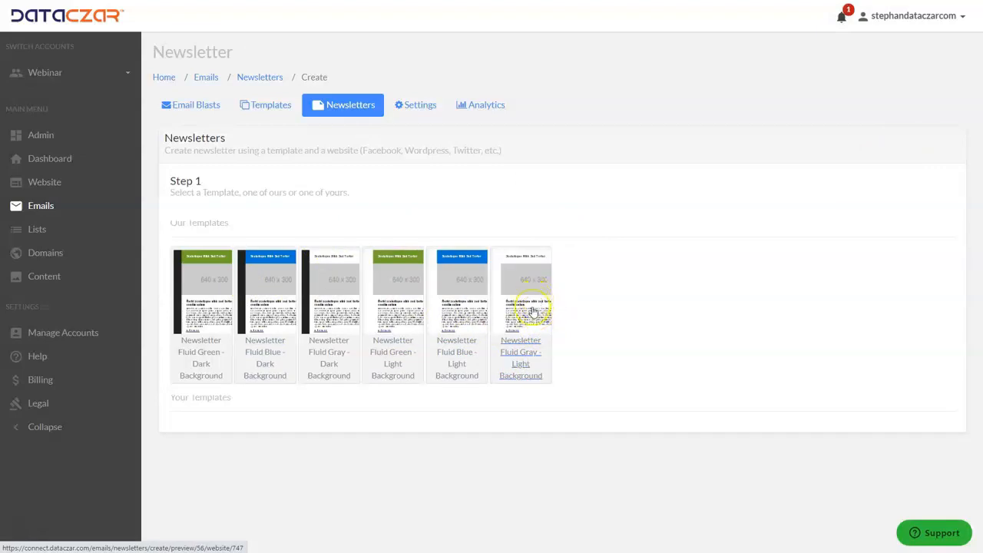
{"action": "left_click", "coordinate": [532, 311]}
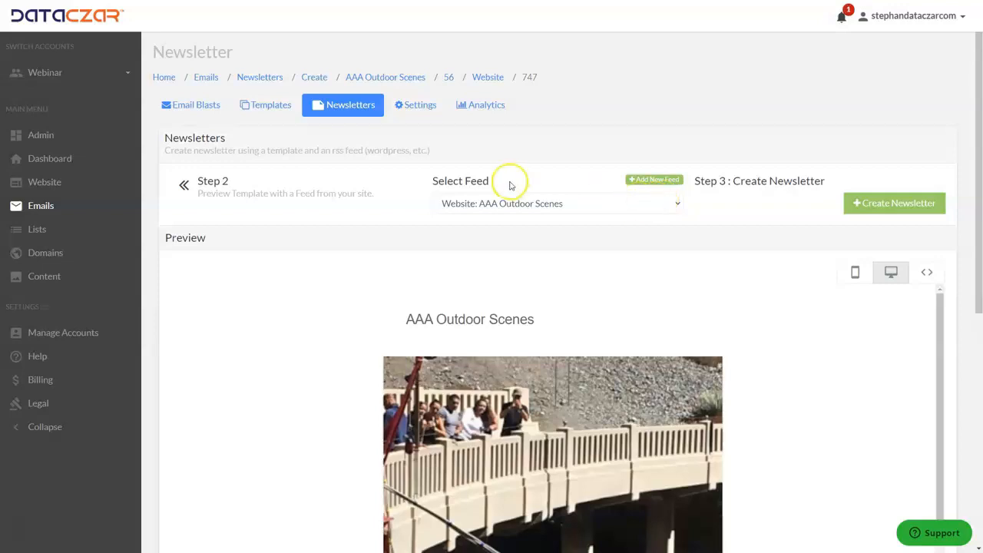
- Create the newsletter with "Website: AAA Outdoor Scenes" as its feed
{"action": "left_click", "coordinate": [611, 202]}
{"action": "left_click", "coordinate": [540, 235]}
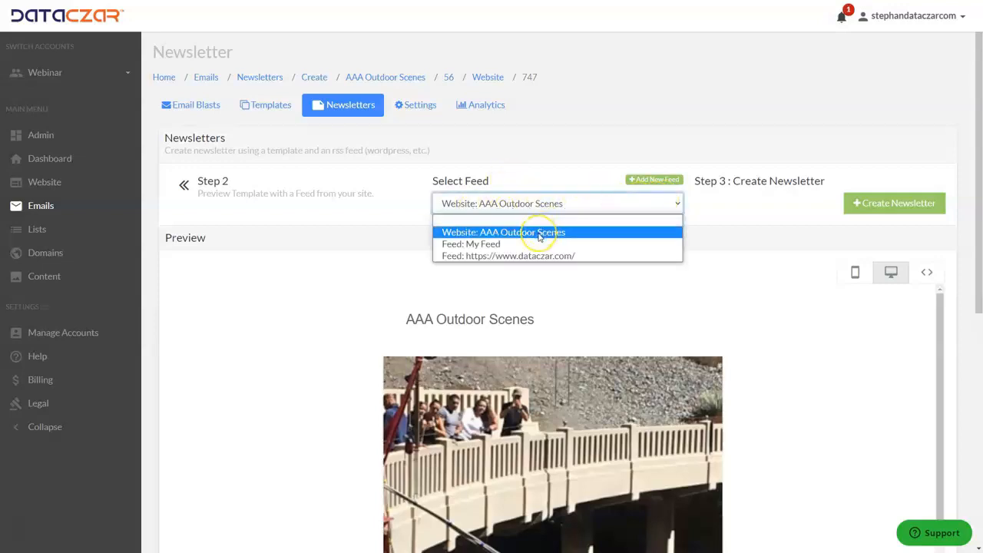
{"action": "left_click", "coordinate": [587, 201]}
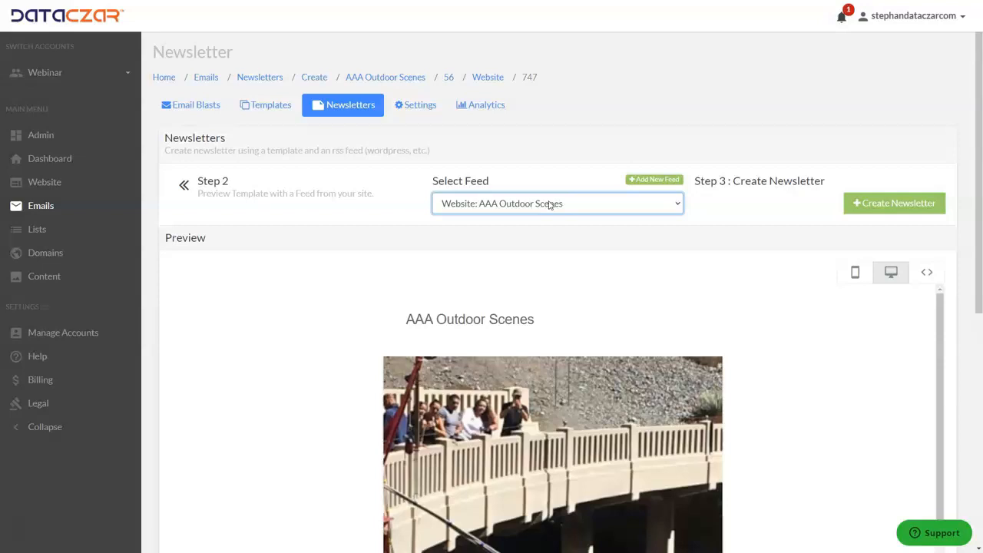
{"action": "left_click", "coordinate": [894, 205]}
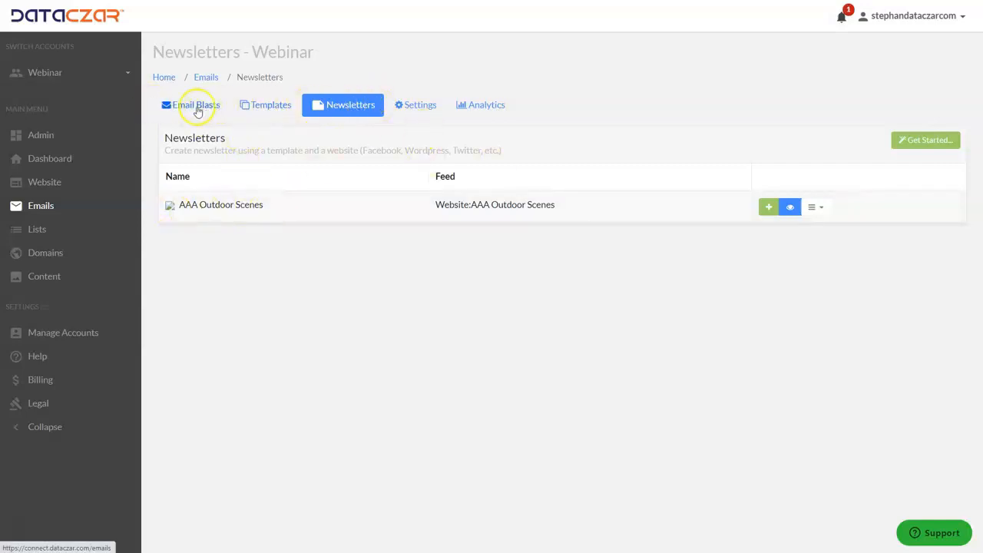
- Open the AAA Outdoor Scenes newsletter for editing and set the number of posts to fetch to 3
{"action": "left_click", "coordinate": [820, 209]}
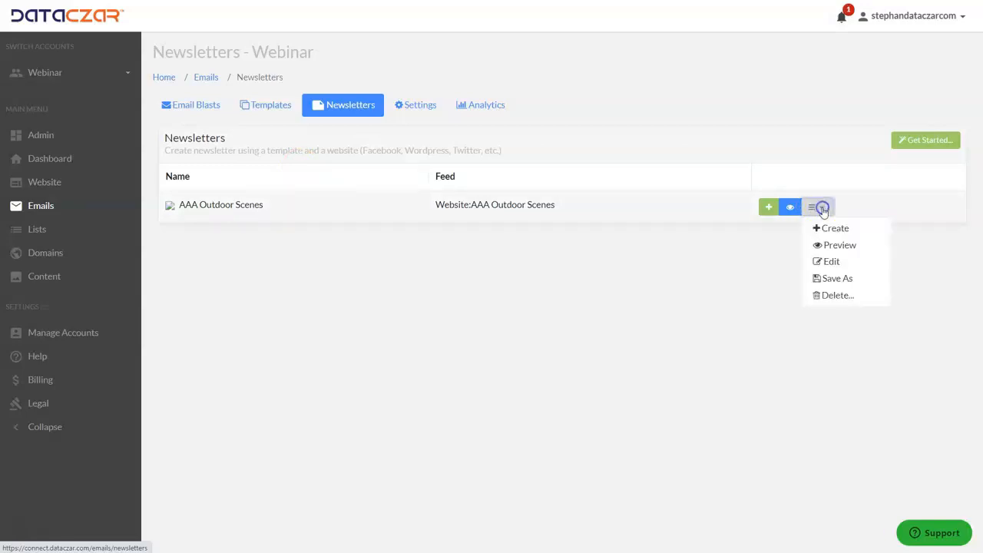
{"action": "left_click", "coordinate": [829, 263]}
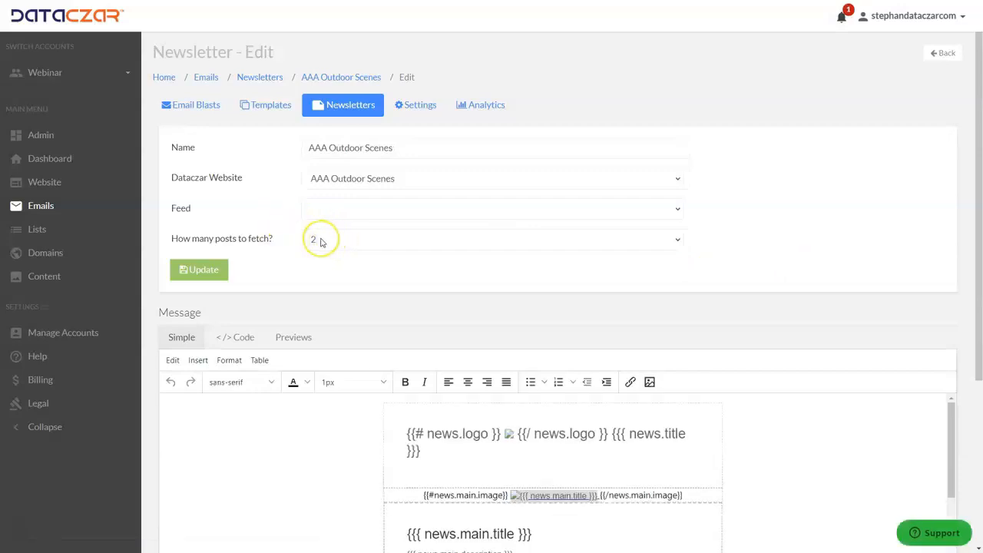
{"action": "left_click", "coordinate": [325, 243]}
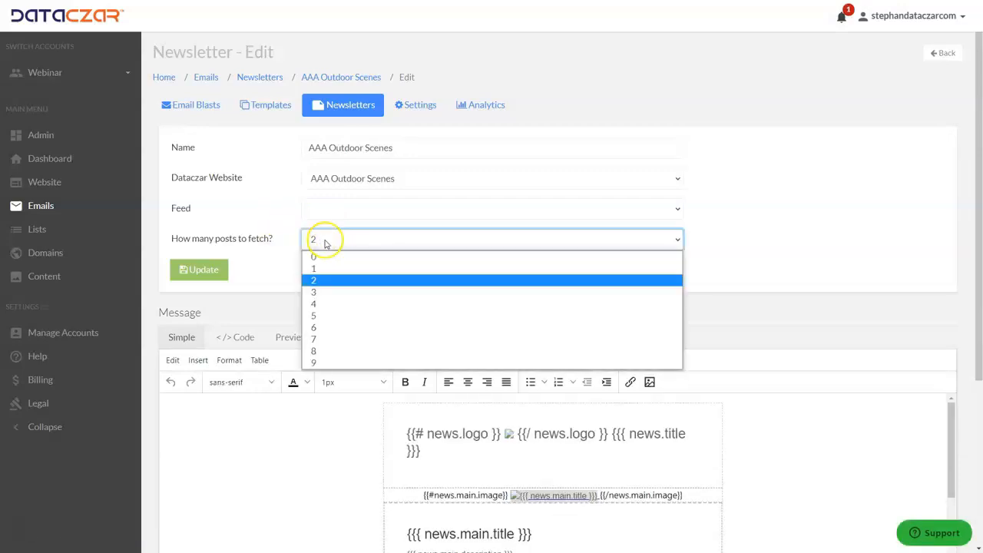
{"action": "left_click", "coordinate": [322, 293]}
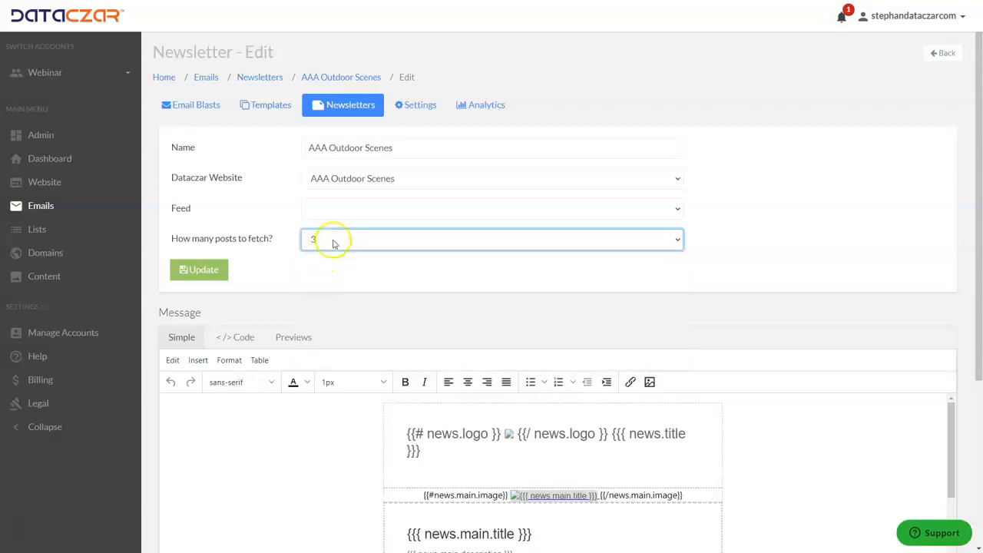
- Below the newsletter title, add "Thanks for staying connected with AAA Outdoor Scenes! We know you're busy so we keep our updates brief, fun and informative!"
{"action": "scroll", "coordinate": [417, 226], "scroll_direction": "down", "scroll_amount": 3}
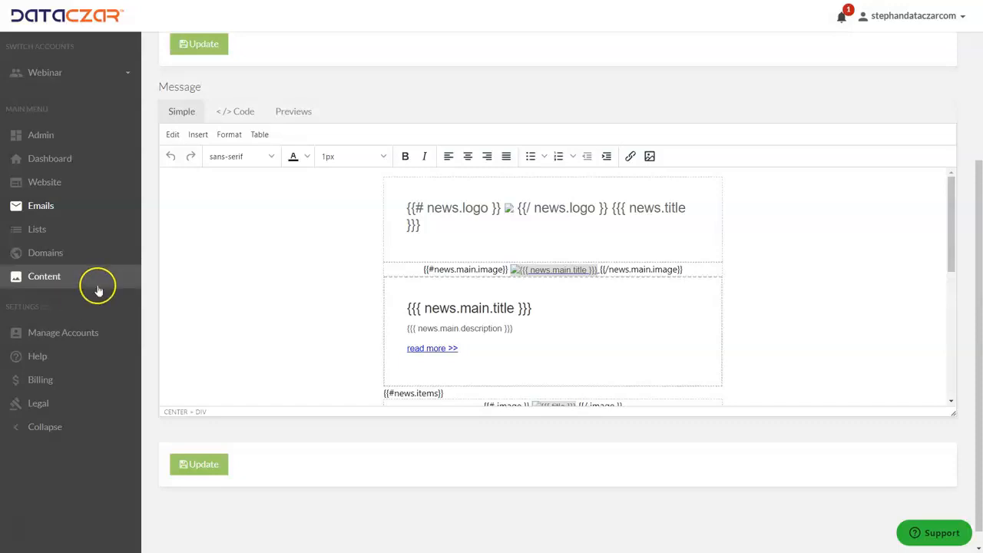
{"action": "left_click", "coordinate": [444, 226]}
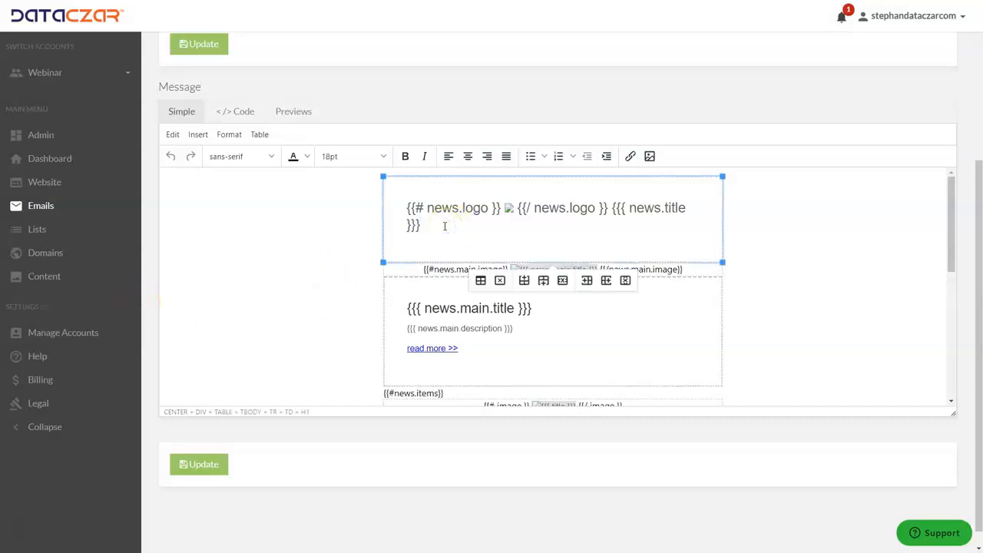
{"action": "key", "text": "Return"}
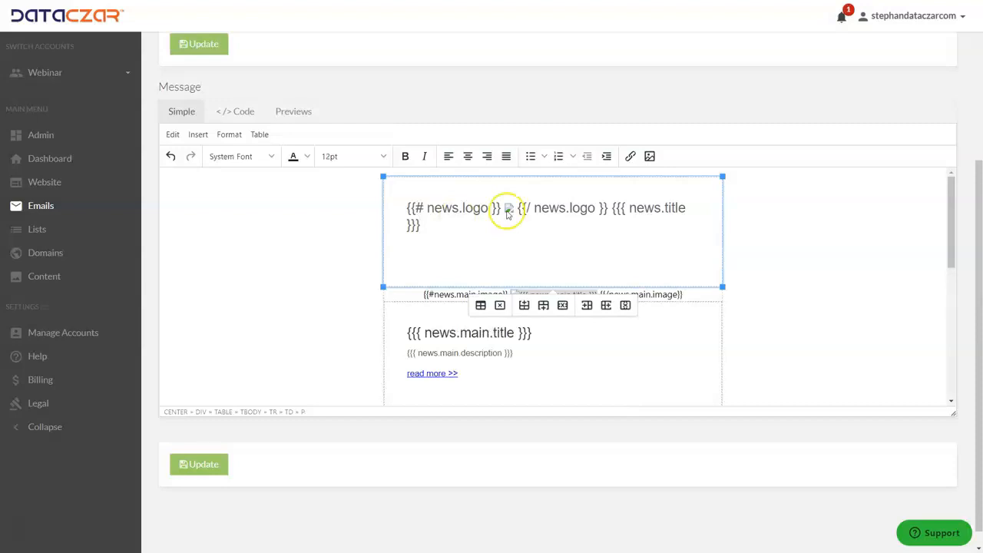
{"action": "type", "text": "Thanks for staying connected with AAA Outdoor Scenes! We know you're busy so we keep our updates brief, fun and informative!"}
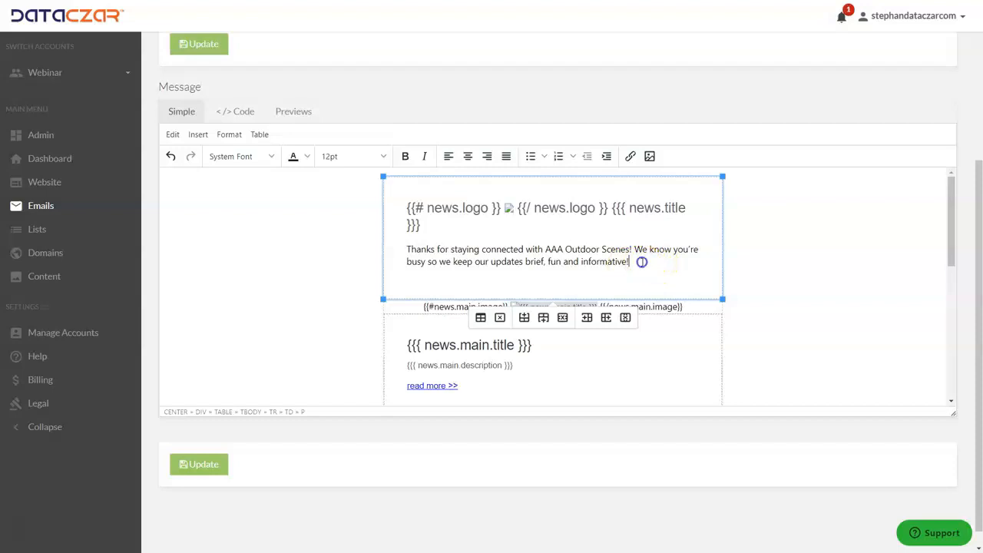
- Set the font size of the new welcome paragraph in the newsletter message to 14pt
{"action": "left_click_drag", "start_coordinate": [642, 262], "coordinate": [417, 250]}
{"action": "left_click", "coordinate": [341, 156]}
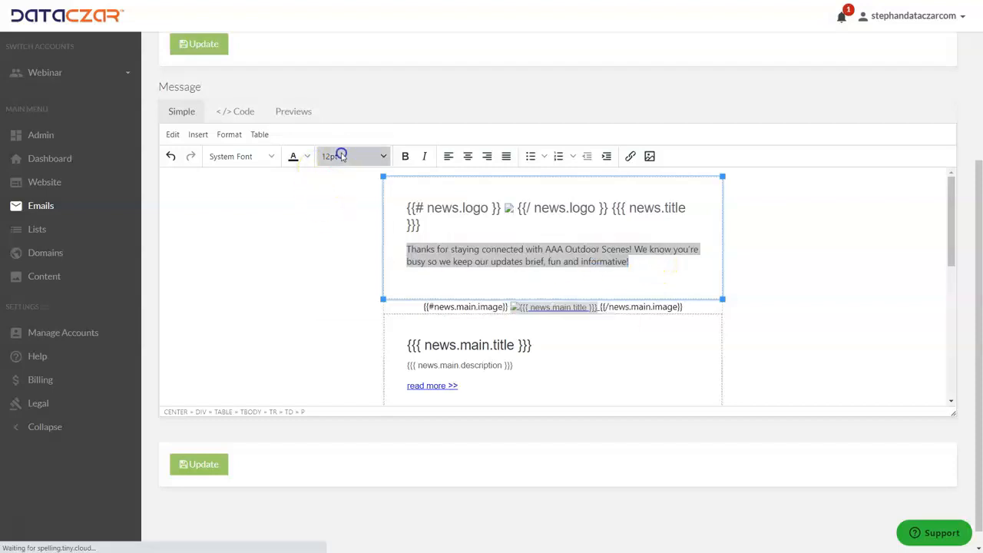
{"action": "left_click", "coordinate": [336, 250]}
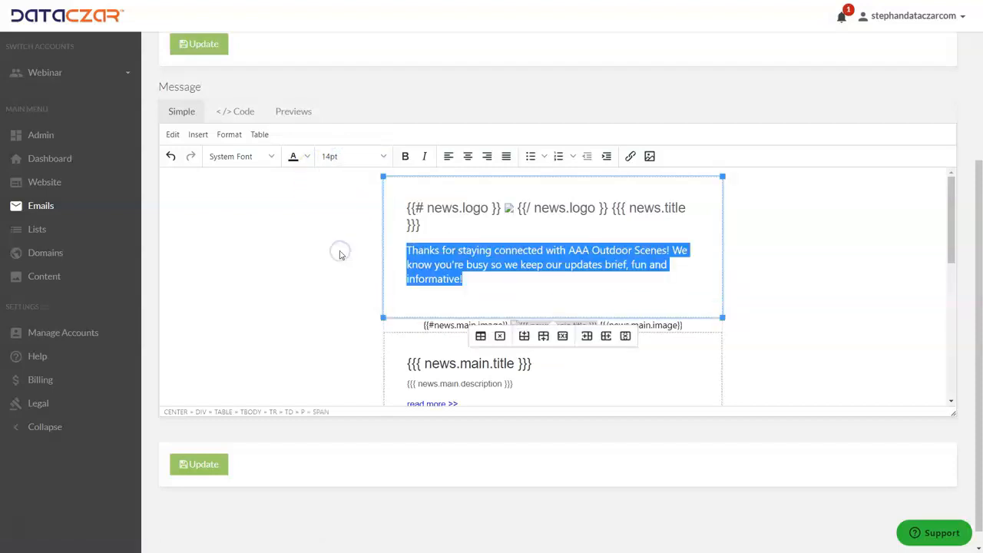
{"action": "left_click", "coordinate": [512, 283]}
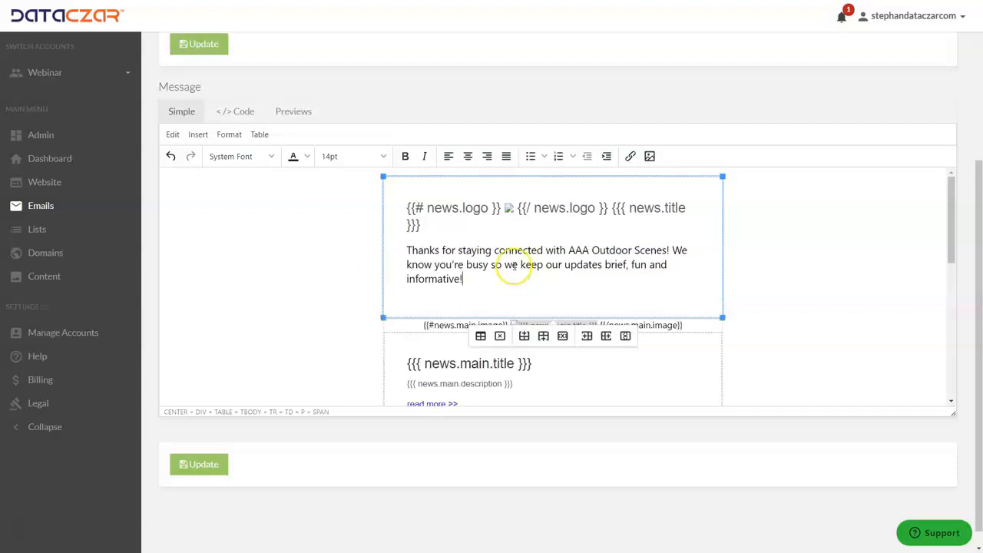
- Review the message, save the newsletter changes, and leave the editor for the email blasts overview
{"action": "scroll", "coordinate": [514, 265], "scroll_direction": "down", "scroll_amount": 3}
{"action": "scroll", "coordinate": [515, 269], "scroll_direction": "up", "scroll_amount": 3}
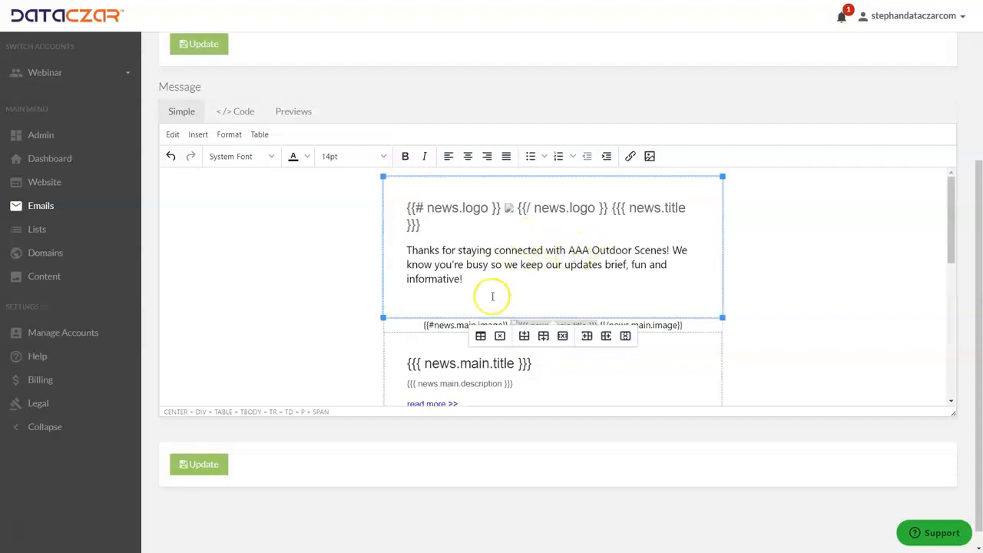
{"action": "left_click", "coordinate": [204, 470]}
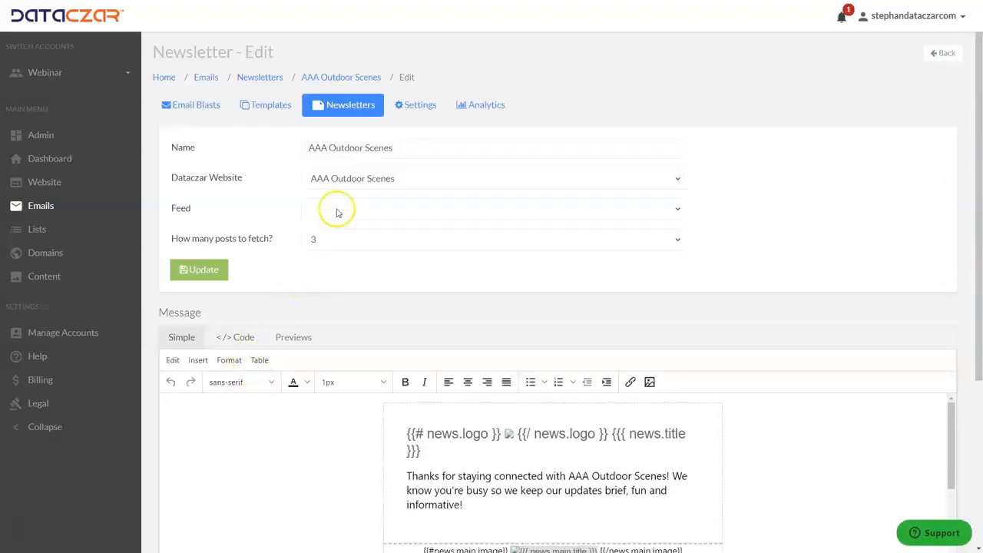
{"action": "left_click", "coordinate": [947, 54]}
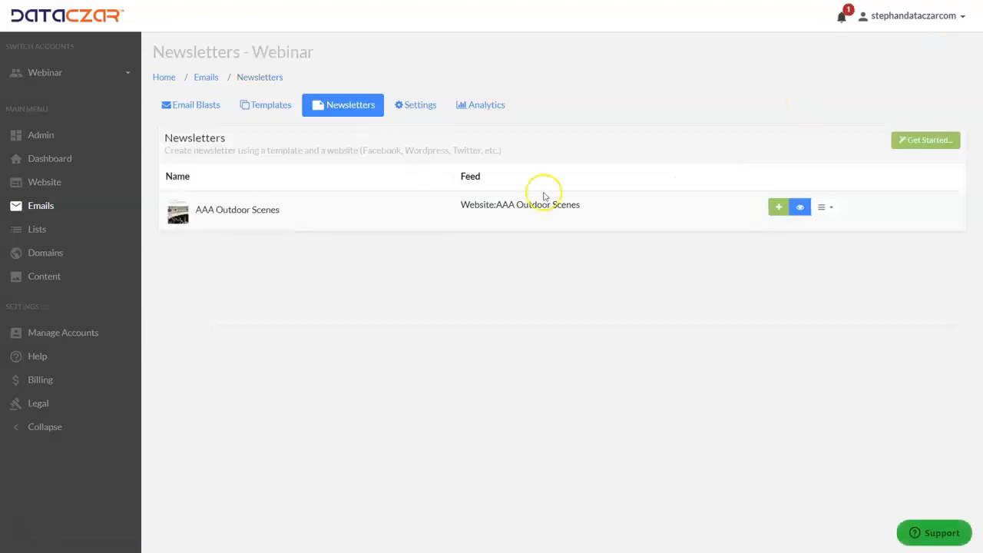
{"action": "left_click", "coordinate": [189, 110]}
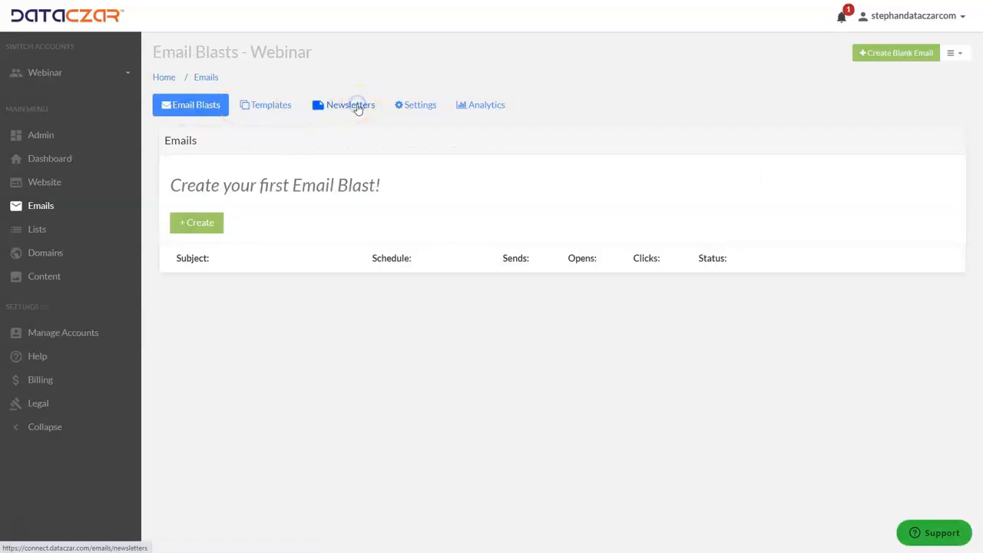
- Create an email blast from the AAA Outdoor Scenes newsletter and review the blog posts in its message
{"action": "left_click", "coordinate": [357, 106]}
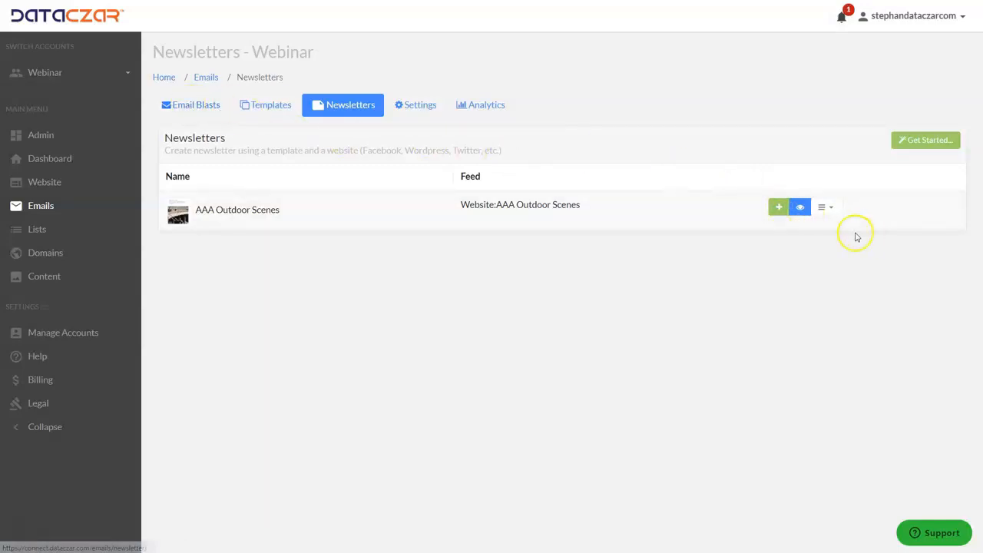
{"action": "left_click", "coordinate": [780, 210]}
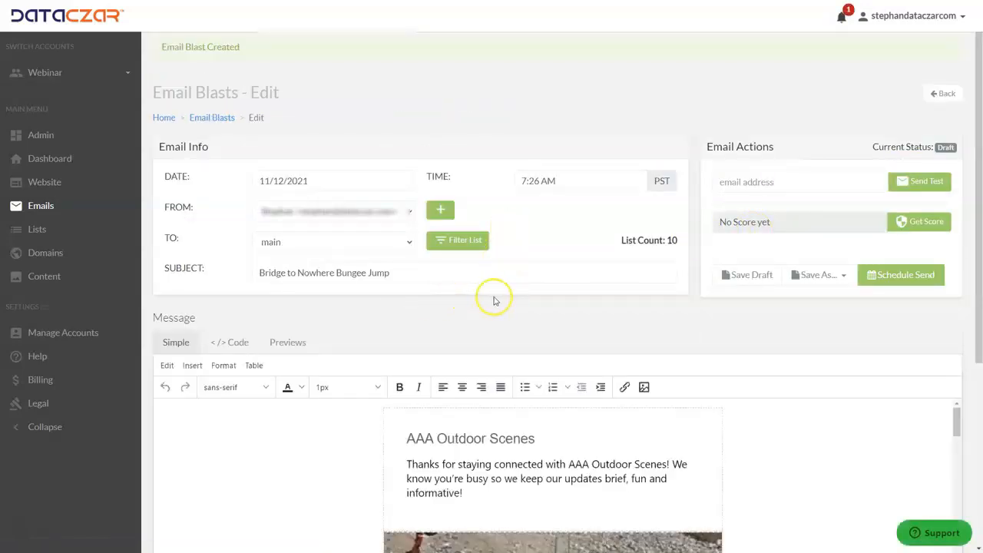
{"action": "scroll", "coordinate": [492, 298], "scroll_direction": "down", "scroll_amount": 1}
{"action": "scroll", "coordinate": [492, 298], "scroll_direction": "down", "scroll_amount": 1}
{"action": "scroll", "coordinate": [491, 358], "scroll_direction": "down", "scroll_amount": 10}
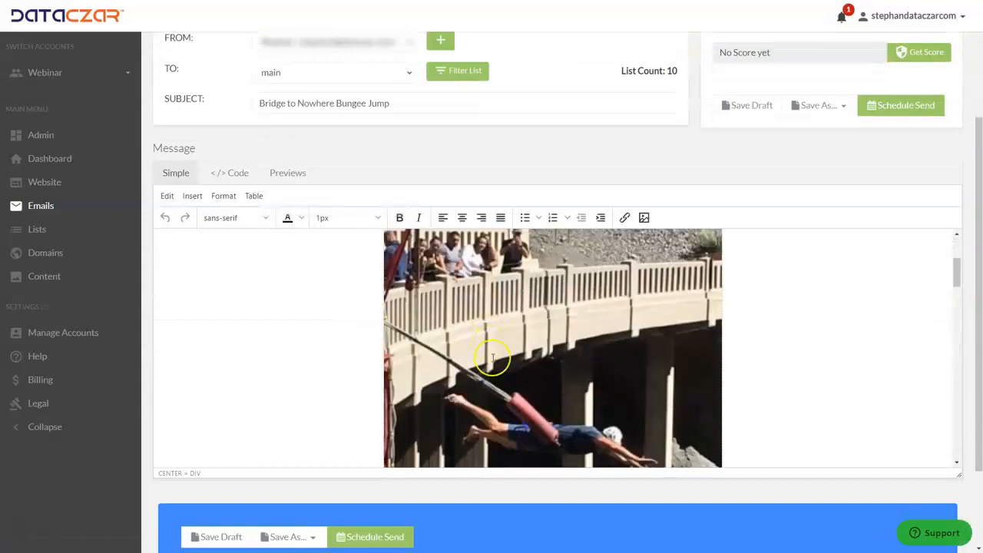
{"action": "scroll", "coordinate": [494, 380], "scroll_direction": "down", "scroll_amount": 10}
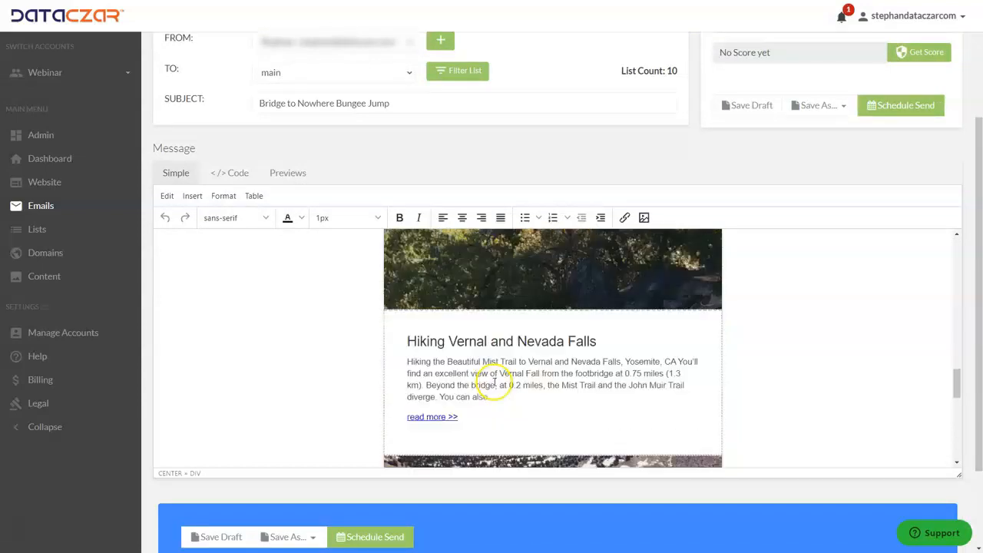
{"action": "scroll", "coordinate": [494, 384], "scroll_direction": "up", "scroll_amount": 8}
{"action": "scroll", "coordinate": [494, 384], "scroll_direction": "up", "scroll_amount": 10}
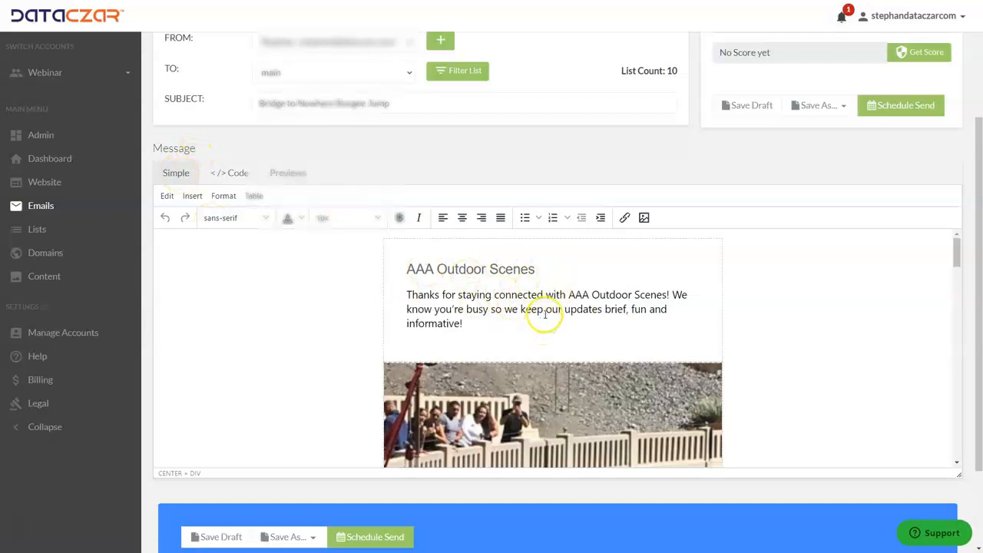
{"action": "scroll", "coordinate": [564, 268], "scroll_direction": "up", "scroll_amount": 3}
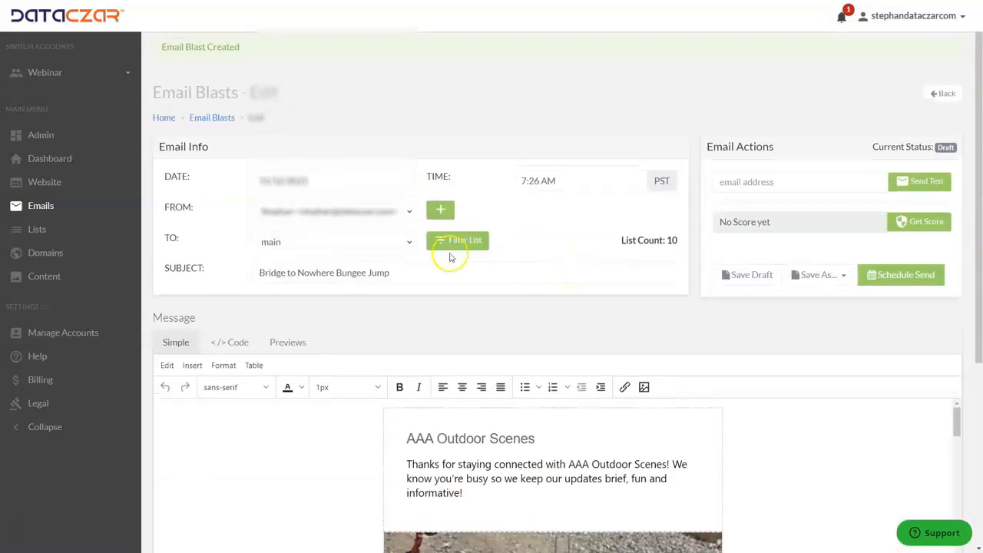
- Check the sender, recipient list and subject line of the new email blast
{"action": "left_click", "coordinate": [408, 213]}
{"action": "left_click", "coordinate": [410, 214]}
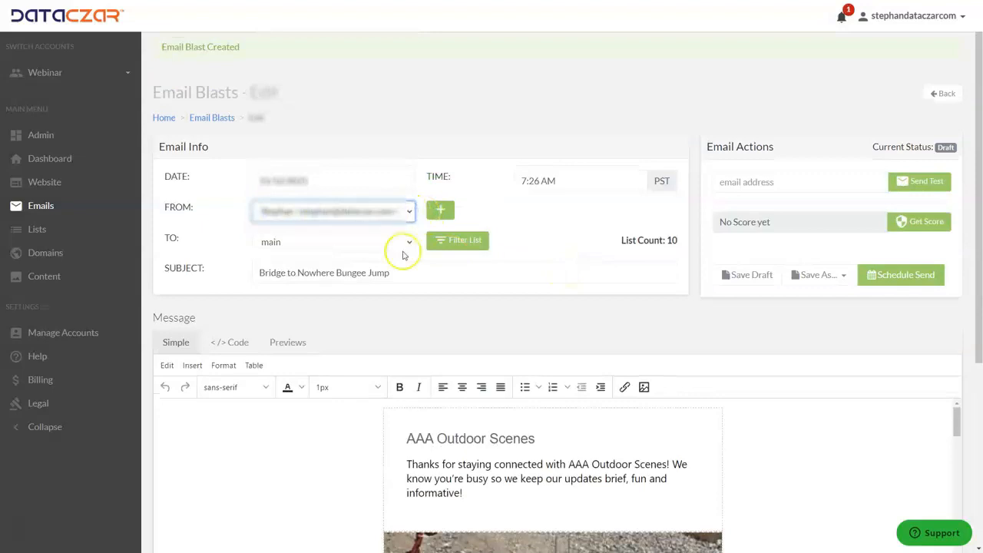
{"action": "left_click", "coordinate": [401, 244]}
{"action": "left_click", "coordinate": [401, 244]}
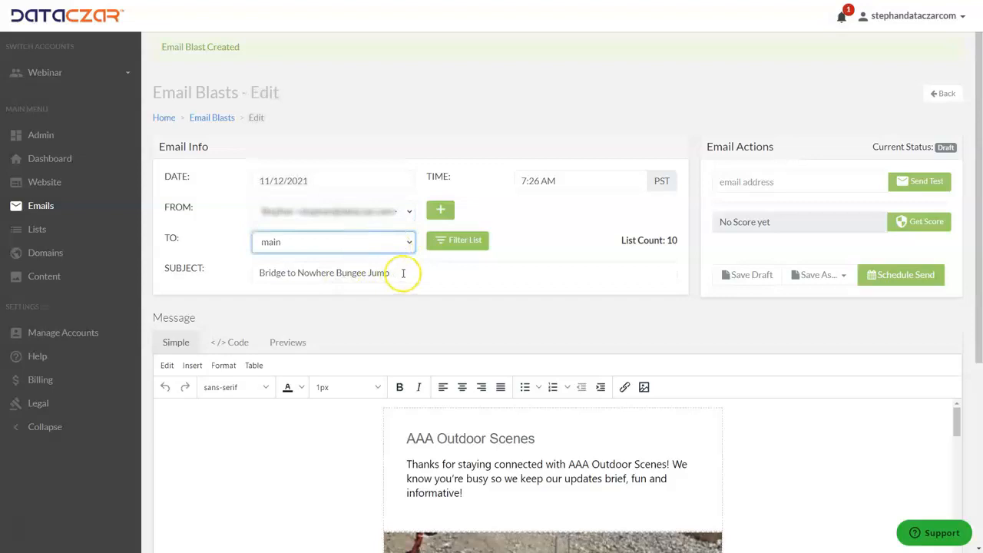
{"action": "left_click_drag", "start_coordinate": [402, 274], "coordinate": [256, 278]}
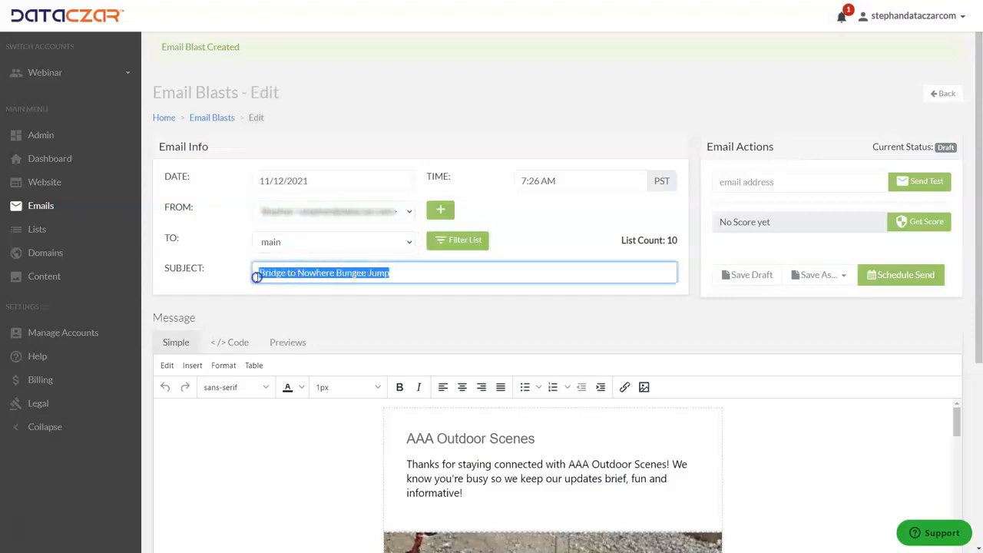
{"action": "left_click", "coordinate": [415, 270]}
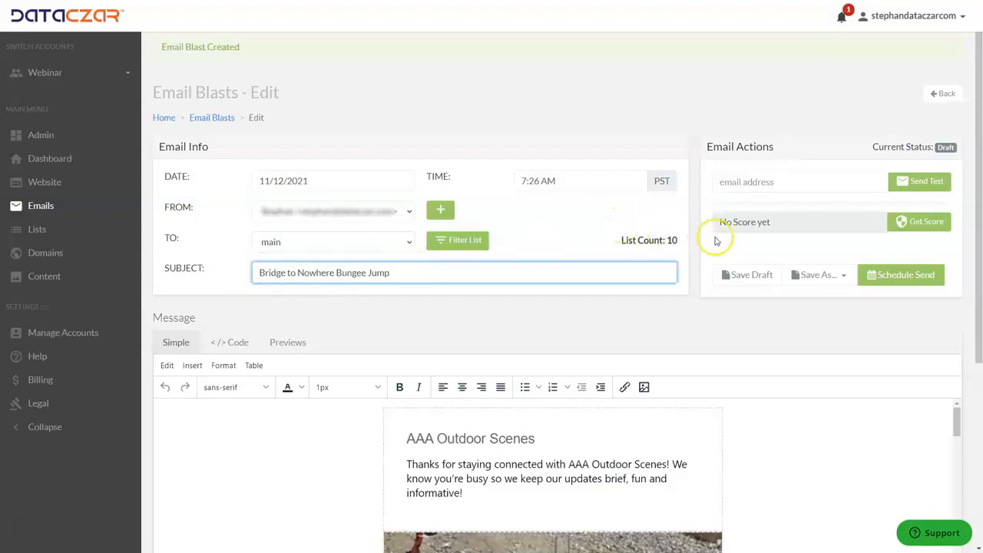
- Get the email blast's score, enter a test recipient's email address and send a test message
{"action": "left_click", "coordinate": [921, 226]}
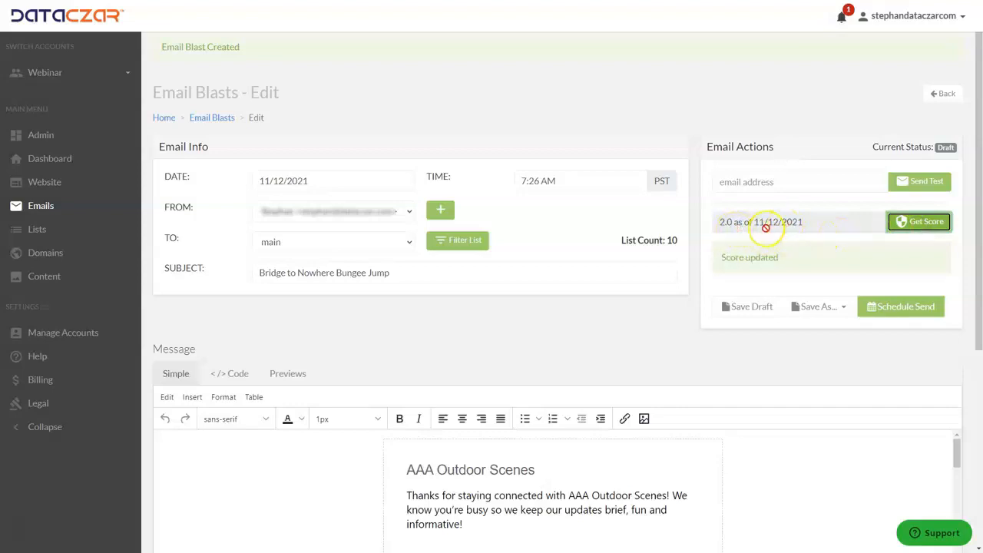
{"action": "left_click", "coordinate": [742, 183]}
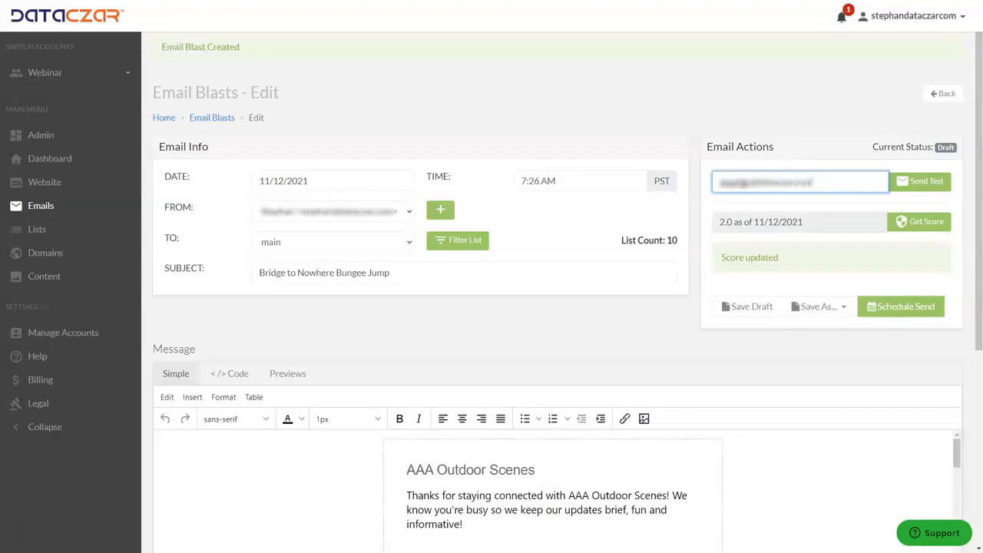
{"action": "left_click", "coordinate": [919, 185]}
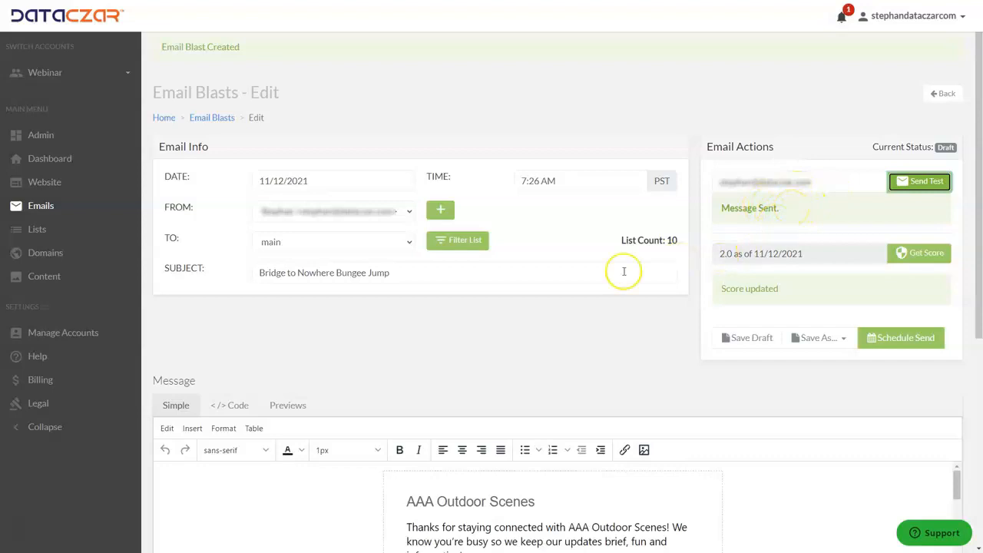
- Set the email blast's send date to 11/15/2021 and schedule it for sending
{"action": "left_click", "coordinate": [880, 340]}
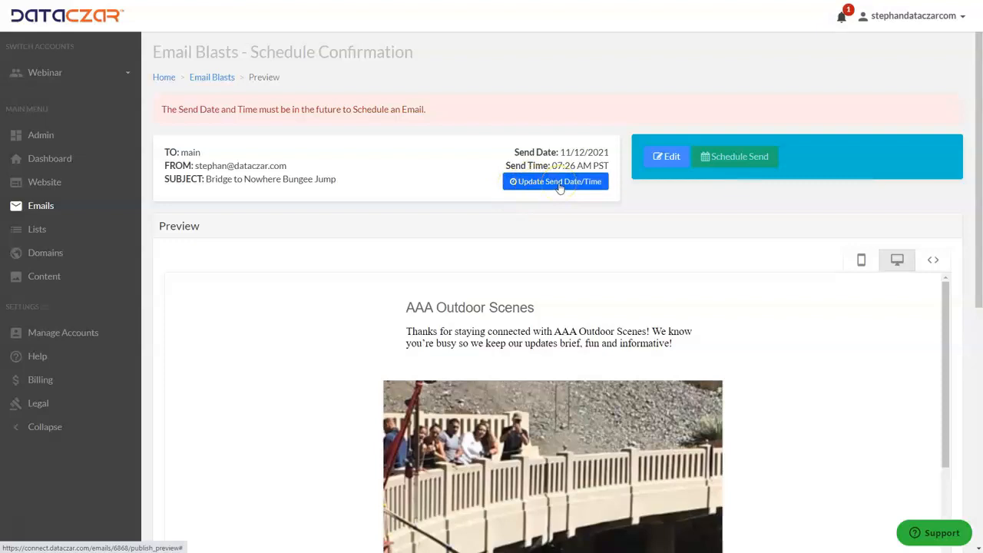
{"action": "left_click", "coordinate": [559, 184]}
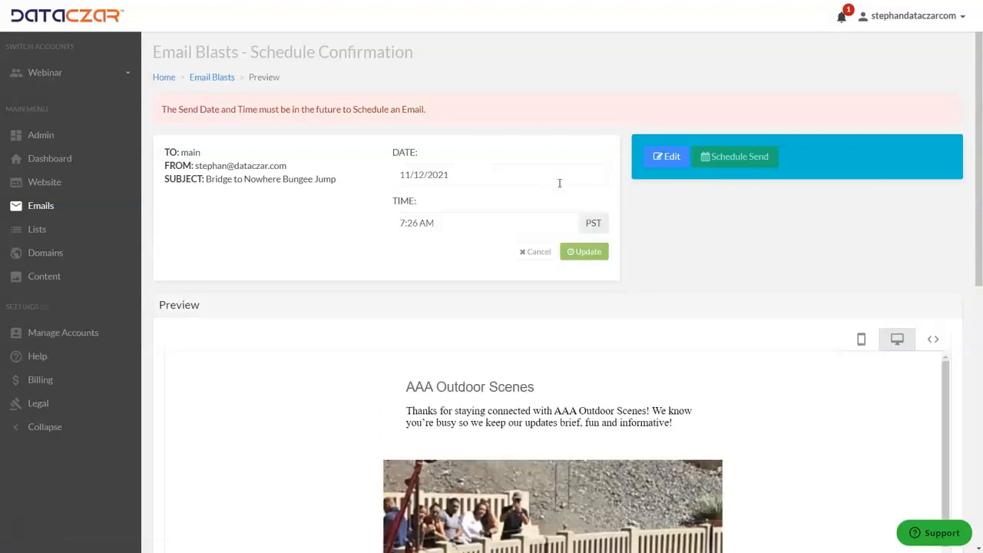
{"action": "left_click", "coordinate": [456, 173]}
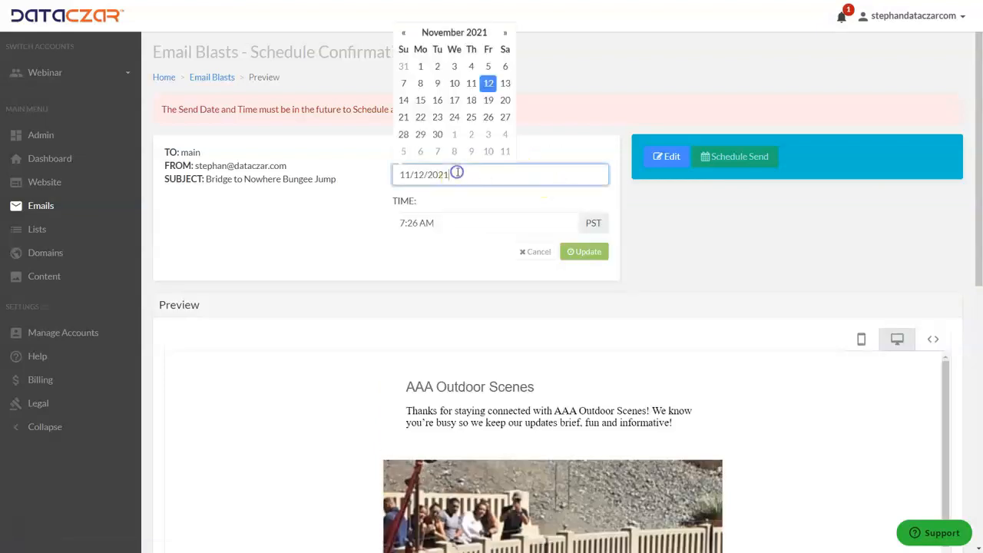
{"action": "left_click", "coordinate": [420, 102]}
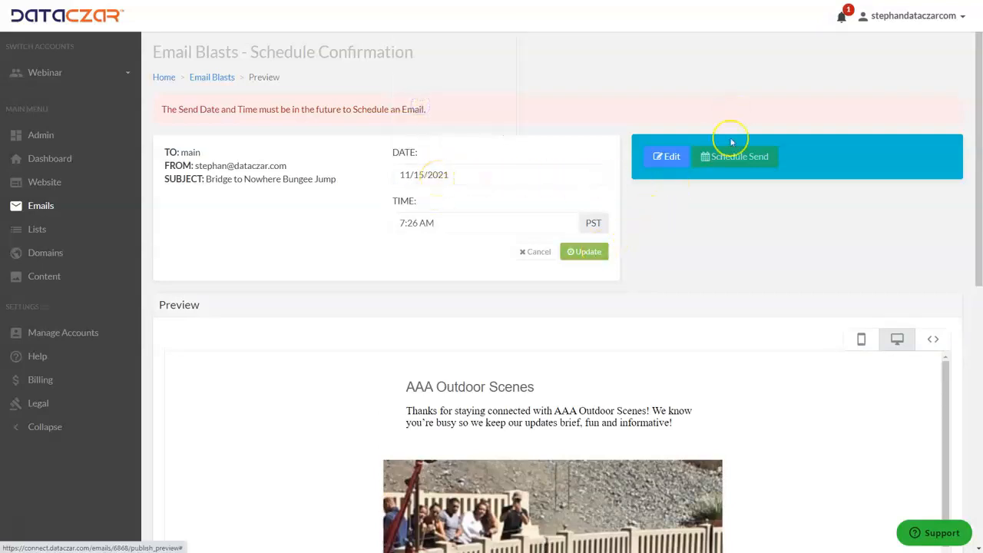
{"action": "left_click", "coordinate": [592, 259]}
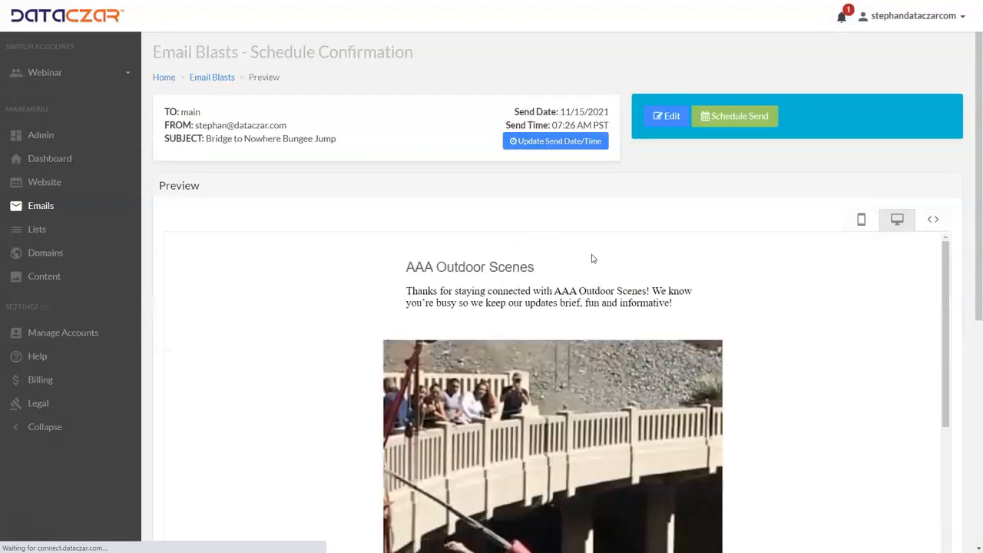
{"action": "left_click", "coordinate": [744, 119]}
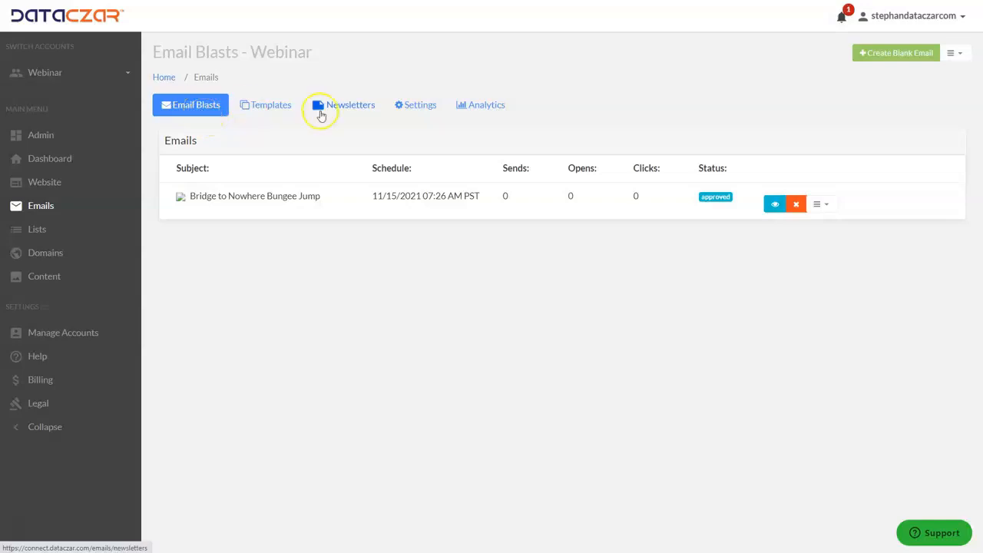
- Open the scheduled Bridge to Nowhere Bungee Jump email's preview and look through its blog posts
{"action": "left_click", "coordinate": [359, 112]}
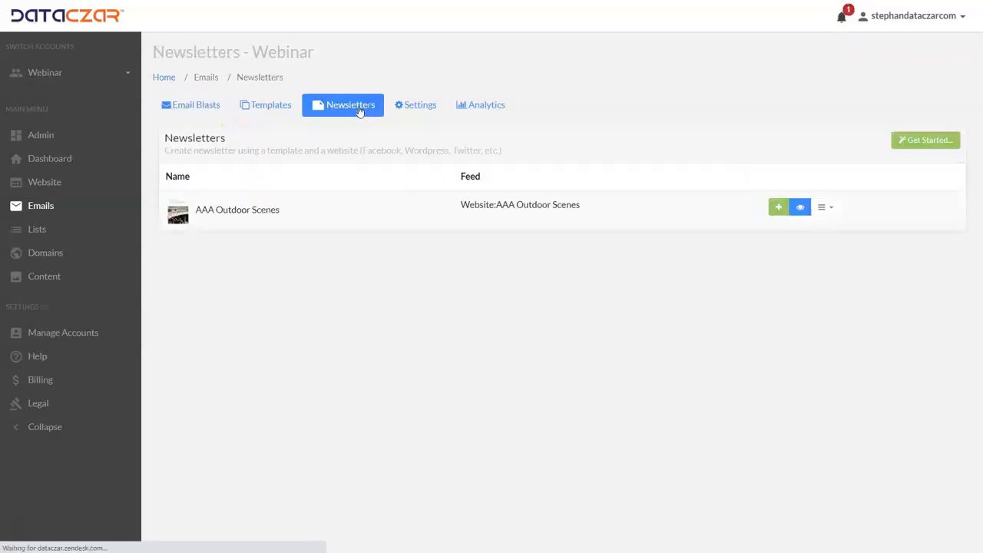
{"action": "left_click", "coordinate": [195, 106]}
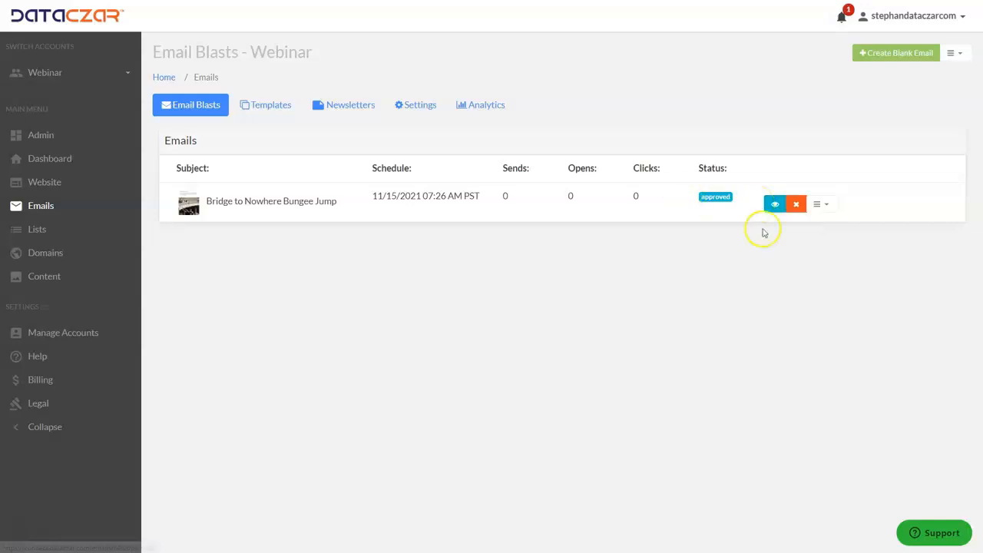
{"action": "left_click", "coordinate": [775, 205]}
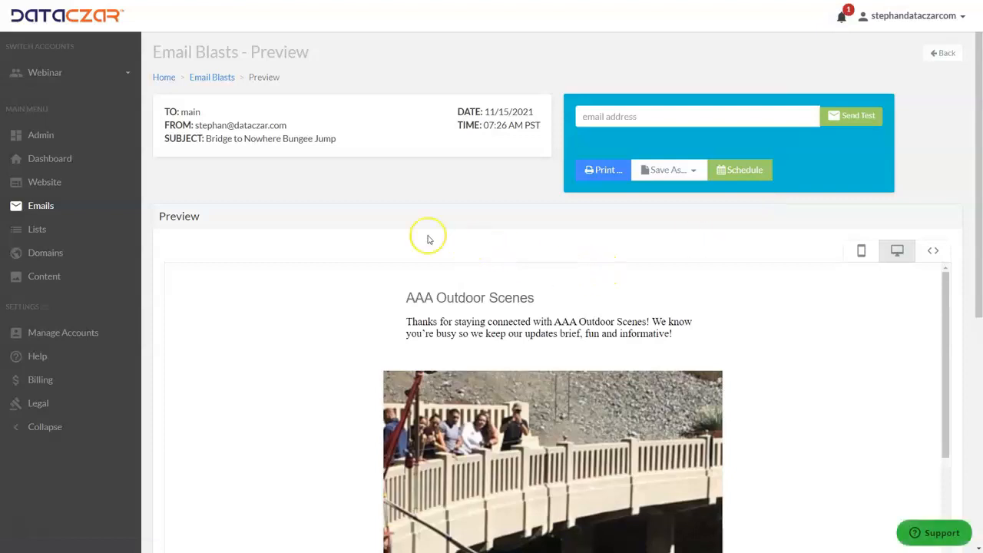
{"action": "scroll", "coordinate": [428, 239], "scroll_direction": "down", "scroll_amount": 6}
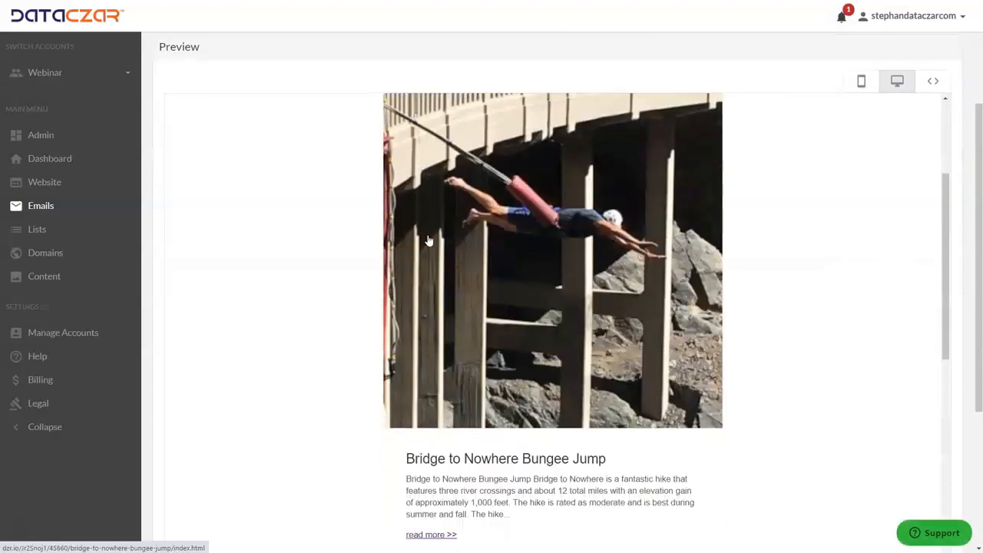
{"action": "scroll", "coordinate": [429, 240], "scroll_direction": "down", "scroll_amount": 8}
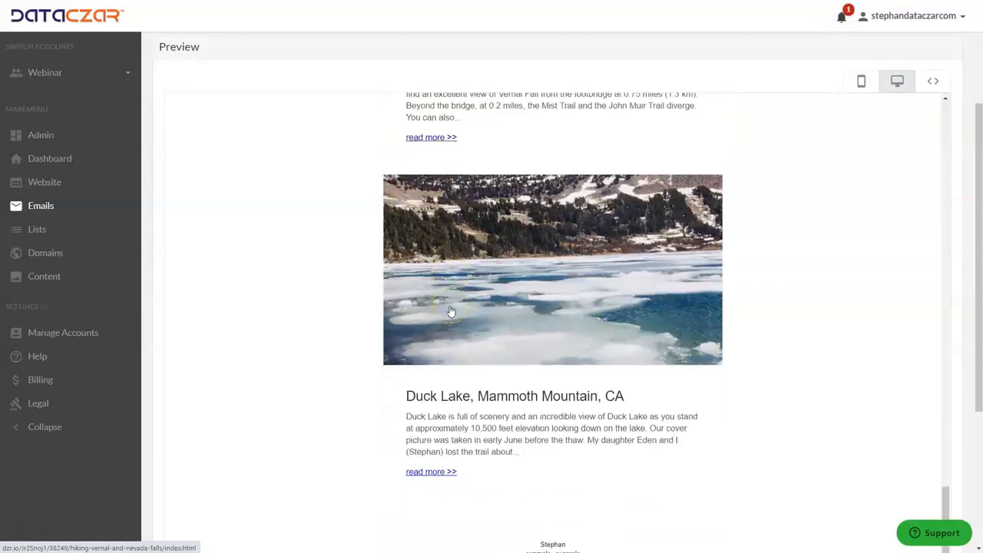
{"action": "scroll", "coordinate": [451, 311], "scroll_direction": "up", "scroll_amount": 10}
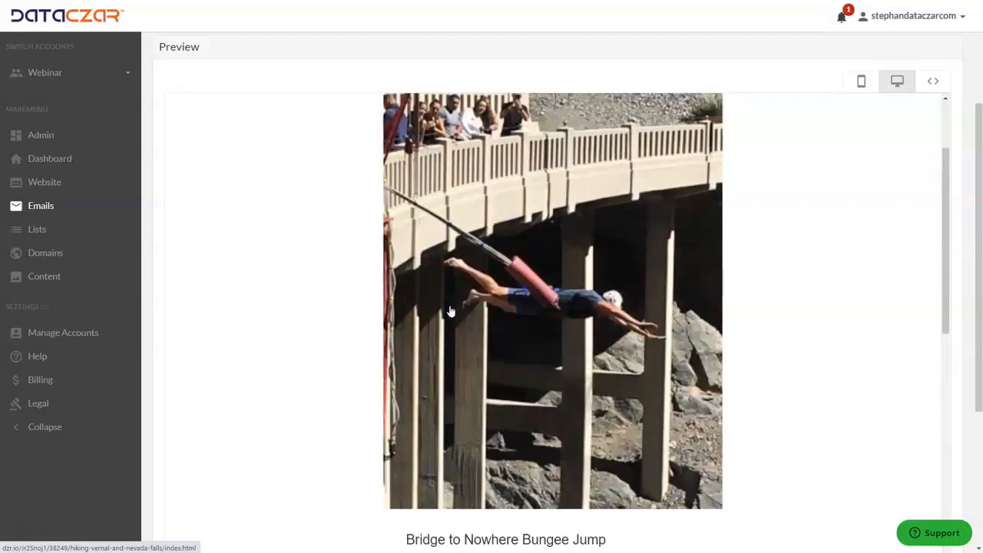
{"action": "scroll", "coordinate": [450, 310], "scroll_direction": "down", "scroll_amount": 5}
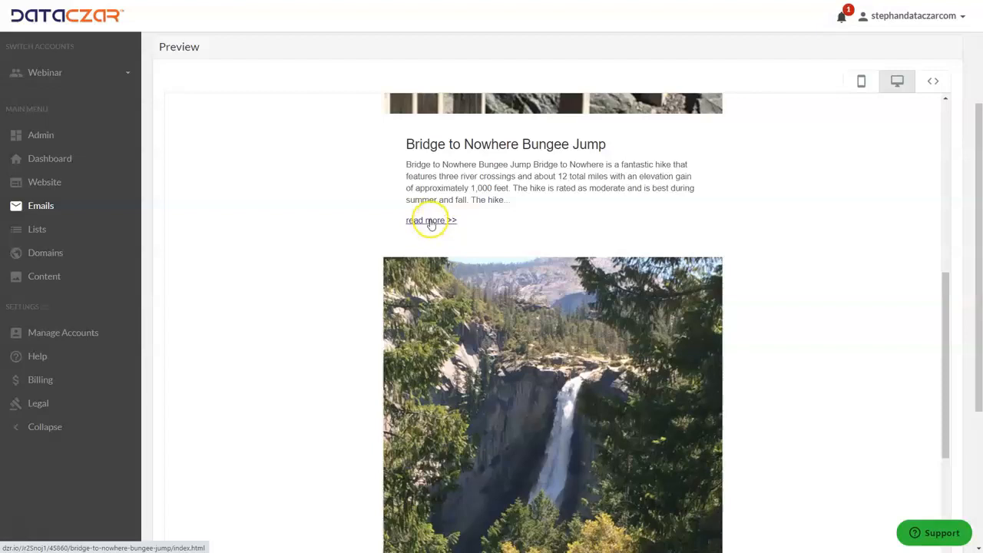
- Follow the read more link of the Bridge to Nowhere Bungee Jump post and look through the full article
{"action": "left_click", "coordinate": [431, 221]}
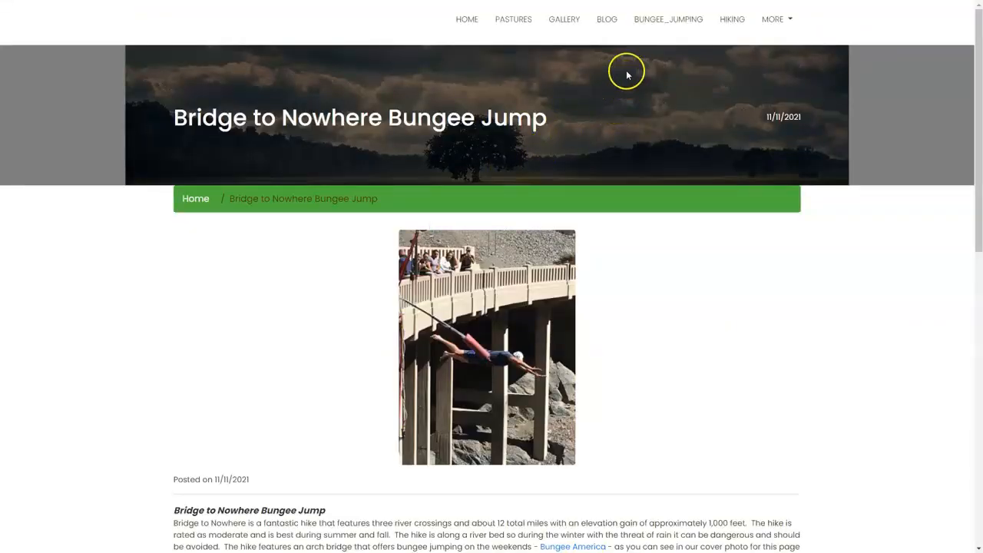
{"action": "scroll", "coordinate": [500, 258], "scroll_direction": "down", "scroll_amount": 4}
{"action": "scroll", "coordinate": [499, 273], "scroll_direction": "down", "scroll_amount": 5}
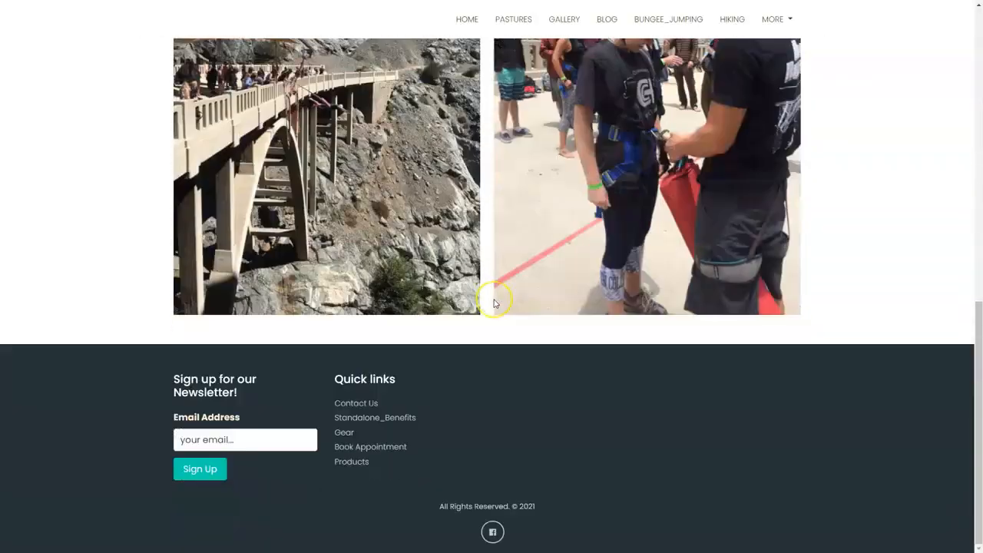
{"action": "scroll", "coordinate": [492, 299], "scroll_direction": "up", "scroll_amount": 8}
{"action": "scroll", "coordinate": [495, 303], "scroll_direction": "up", "scroll_amount": 1}
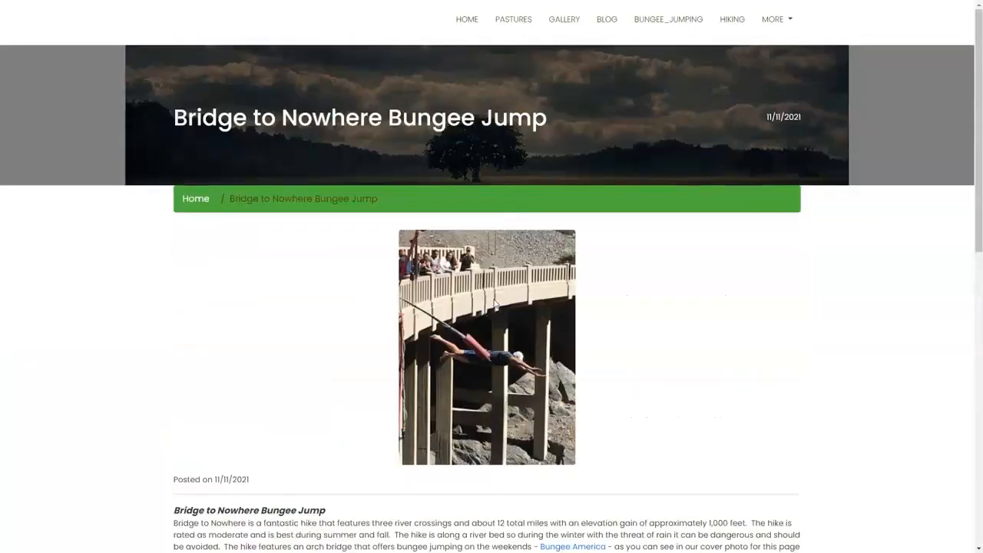
- Go to the website's blog, open the Hiking Vernal and Nevada Falls post and look through it
{"action": "left_click", "coordinate": [604, 23]}
{"action": "scroll", "coordinate": [550, 345], "scroll_direction": "down", "scroll_amount": 5}
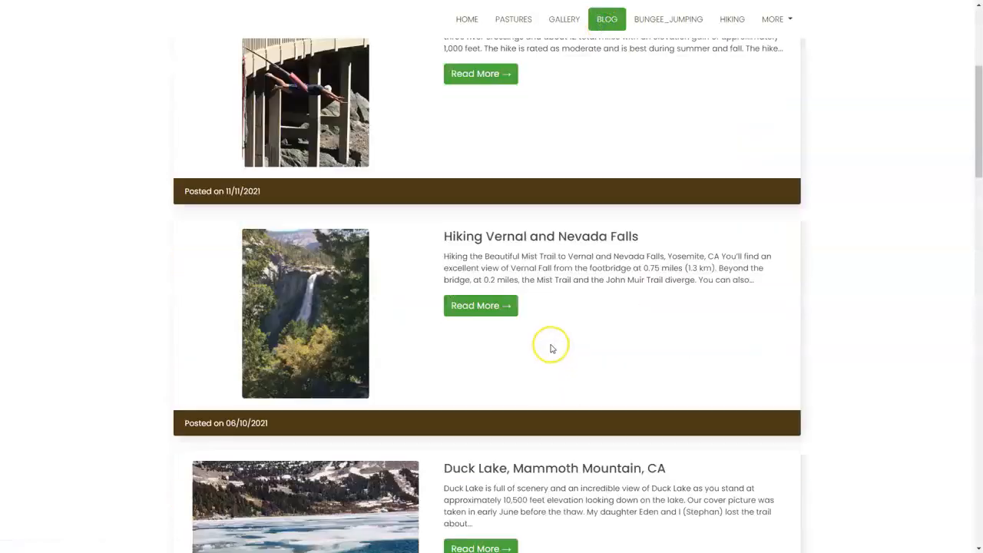
{"action": "left_click", "coordinate": [493, 307]}
{"action": "scroll", "coordinate": [493, 313], "scroll_direction": "down", "scroll_amount": 2}
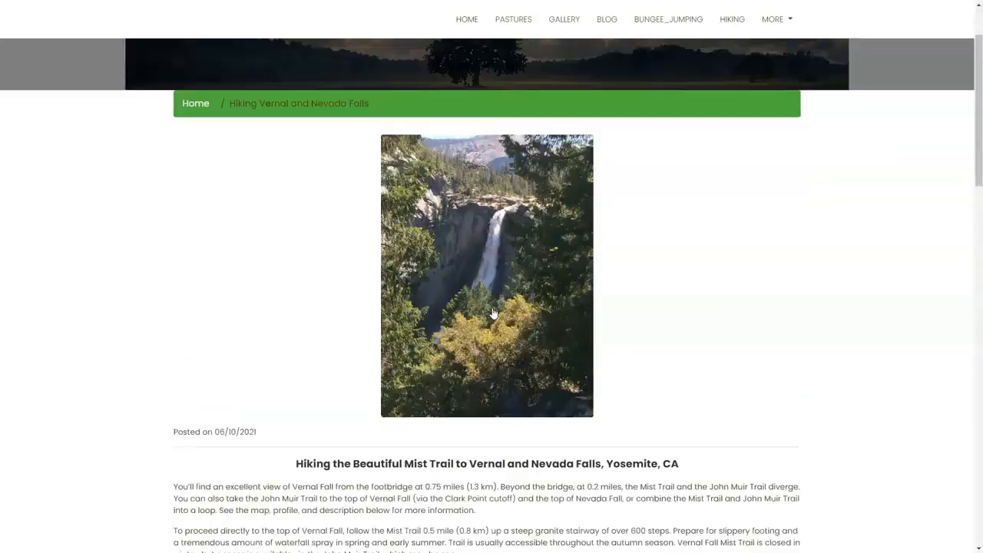
{"action": "scroll", "coordinate": [493, 313], "scroll_direction": "down", "scroll_amount": 7}
{"action": "scroll", "coordinate": [493, 313], "scroll_direction": "up", "scroll_amount": 8}
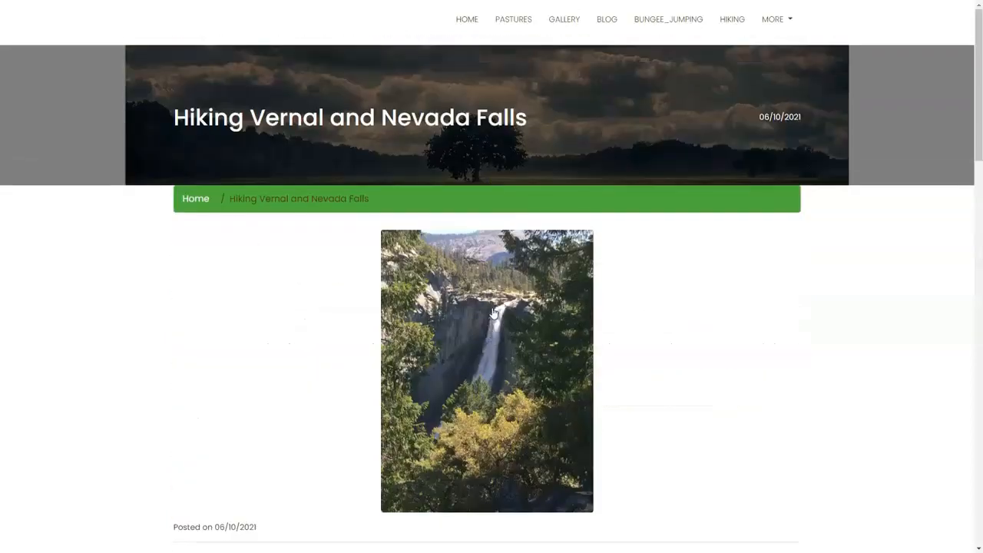
- Return from the blog post to the email preview in Dataczar and open the list of newsletters
{"action": "key", "text": "alt+Left"}
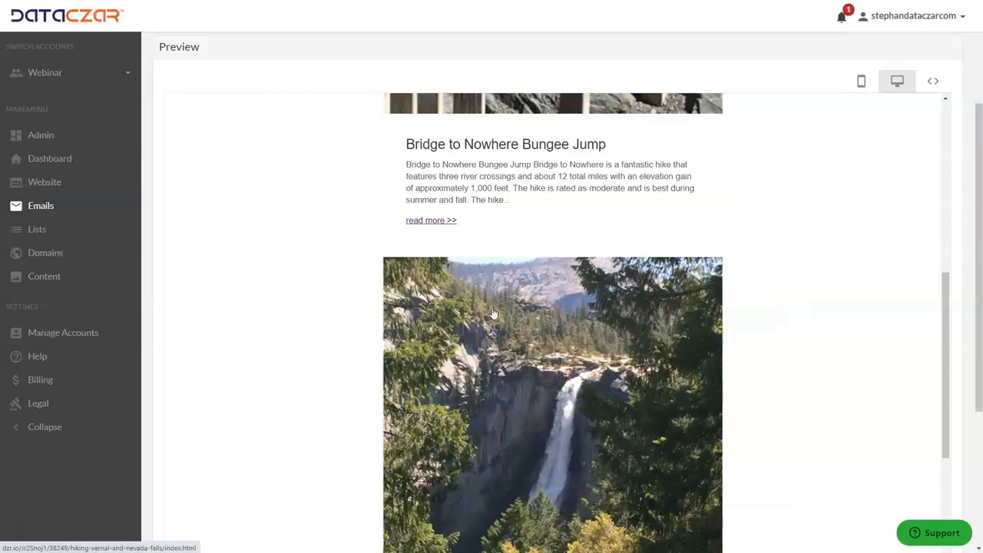
{"action": "left_click", "coordinate": [49, 215]}
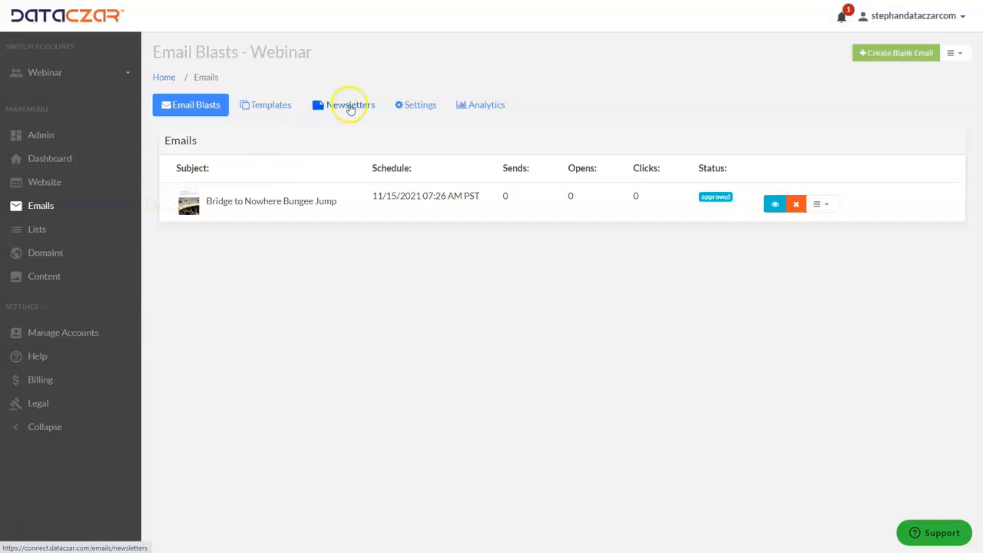
{"action": "left_click", "coordinate": [350, 107]}
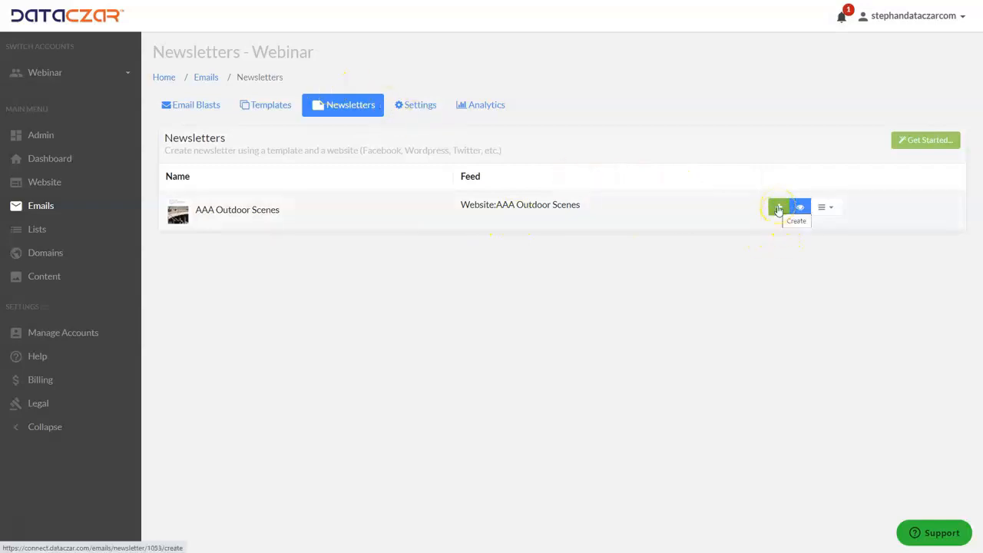
- Generate another email blast from the AAA Outdoor Scenes newsletter, save it as a draft and return to the list of email blasts
{"action": "left_click", "coordinate": [779, 209]}
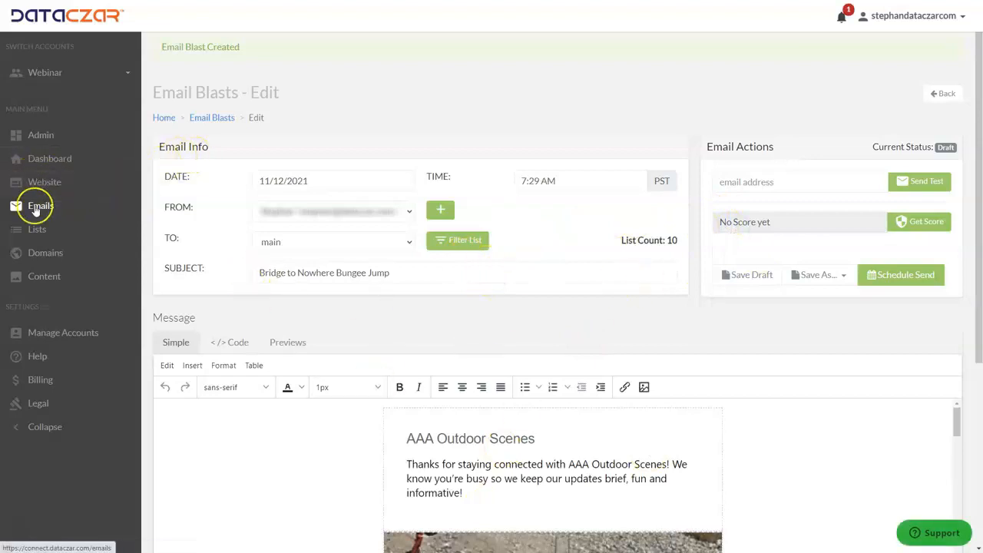
{"action": "left_click", "coordinate": [758, 275]}
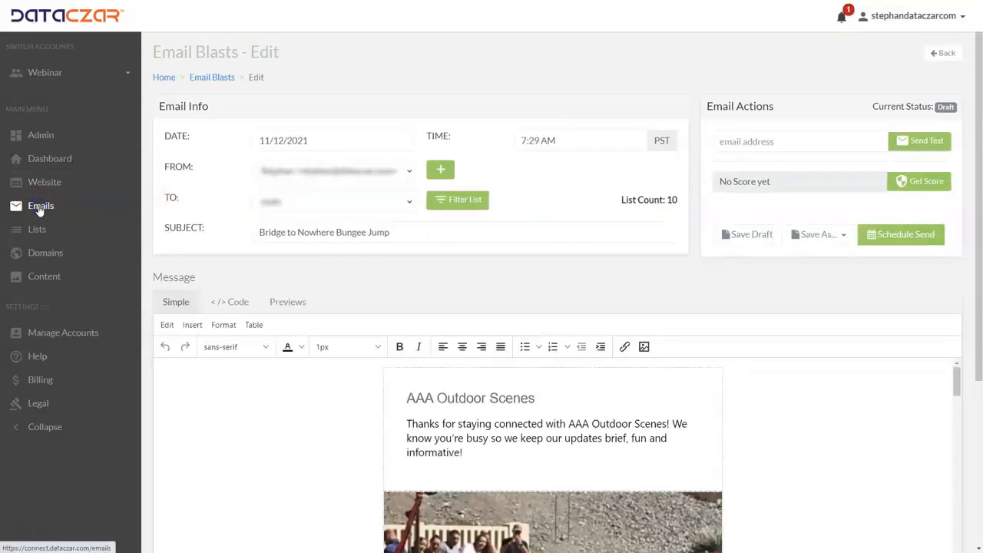
{"action": "left_click", "coordinate": [40, 208]}
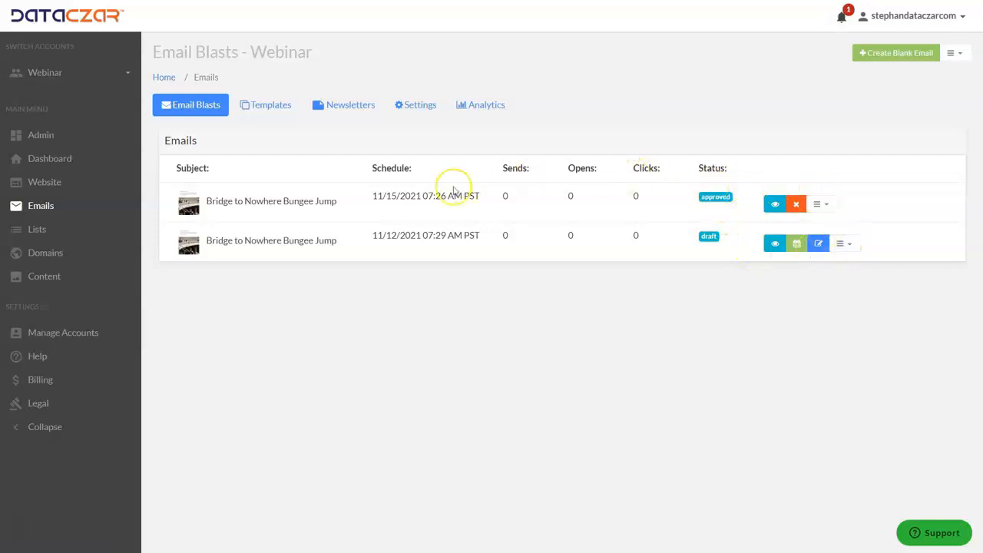
- Look through the featured tutorial videos in the help section, including the one on making a newsletter, and return to the dashboard
{"action": "left_click", "coordinate": [35, 357]}
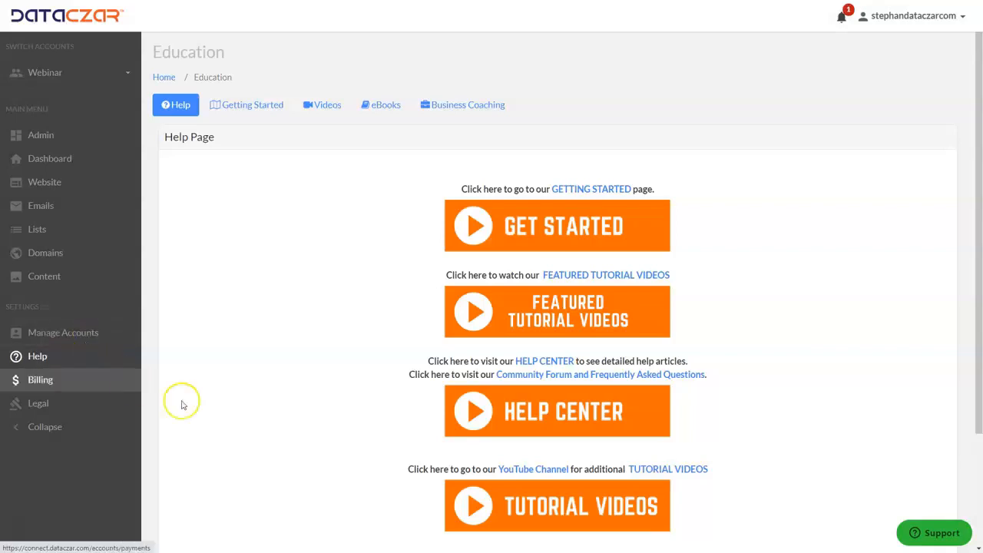
{"action": "left_click", "coordinate": [575, 316]}
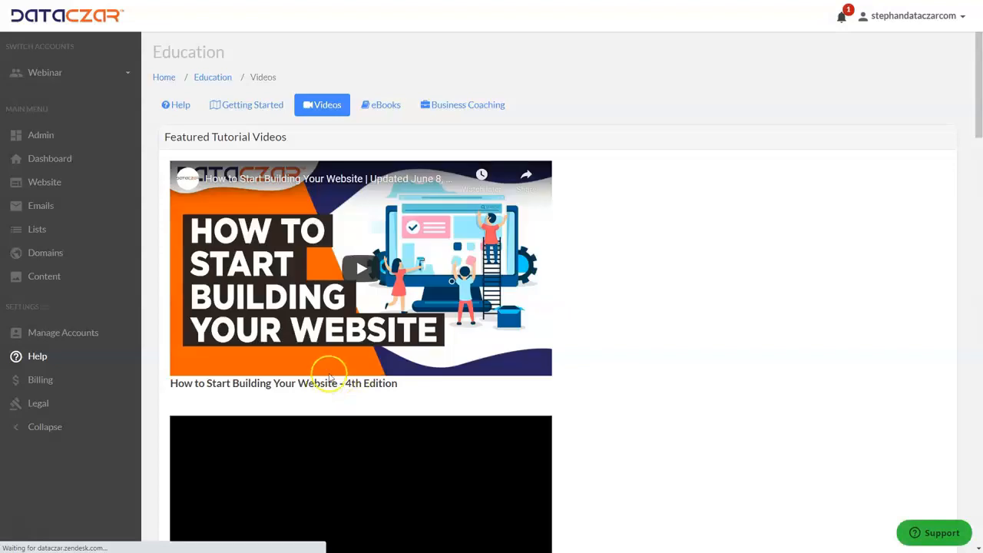
{"action": "scroll", "coordinate": [329, 376], "scroll_direction": "down", "scroll_amount": 3}
{"action": "scroll", "coordinate": [352, 338], "scroll_direction": "down", "scroll_amount": 2}
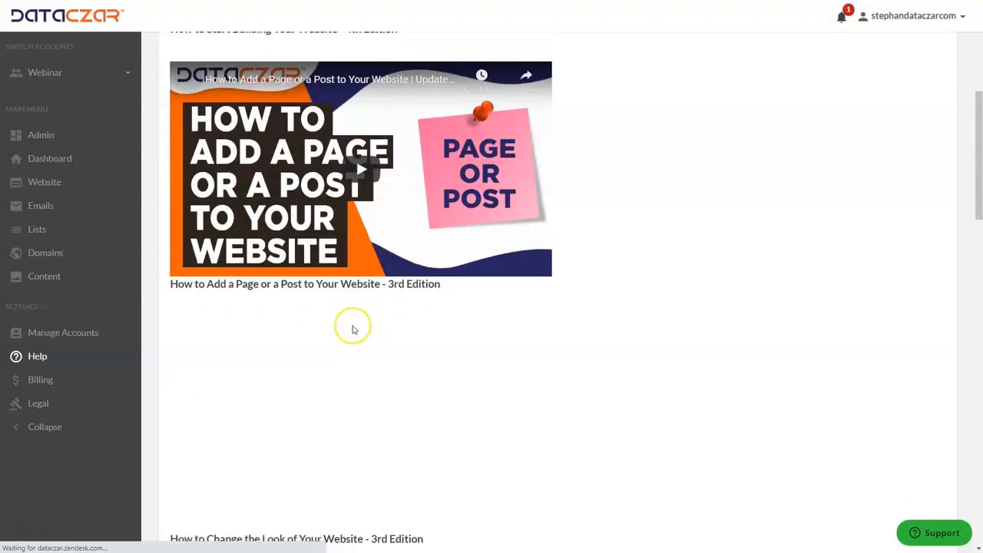
{"action": "scroll", "coordinate": [315, 276], "scroll_direction": "down", "scroll_amount": 1}
{"action": "scroll", "coordinate": [321, 216], "scroll_direction": "down", "scroll_amount": 2}
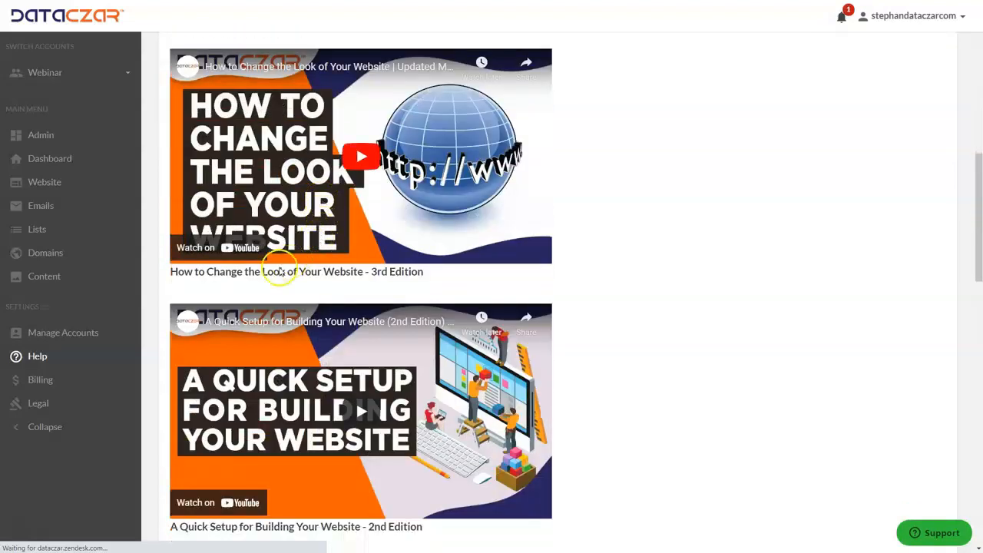
{"action": "scroll", "coordinate": [419, 284], "scroll_direction": "down", "scroll_amount": 2}
{"action": "scroll", "coordinate": [418, 284], "scroll_direction": "down", "scroll_amount": 1}
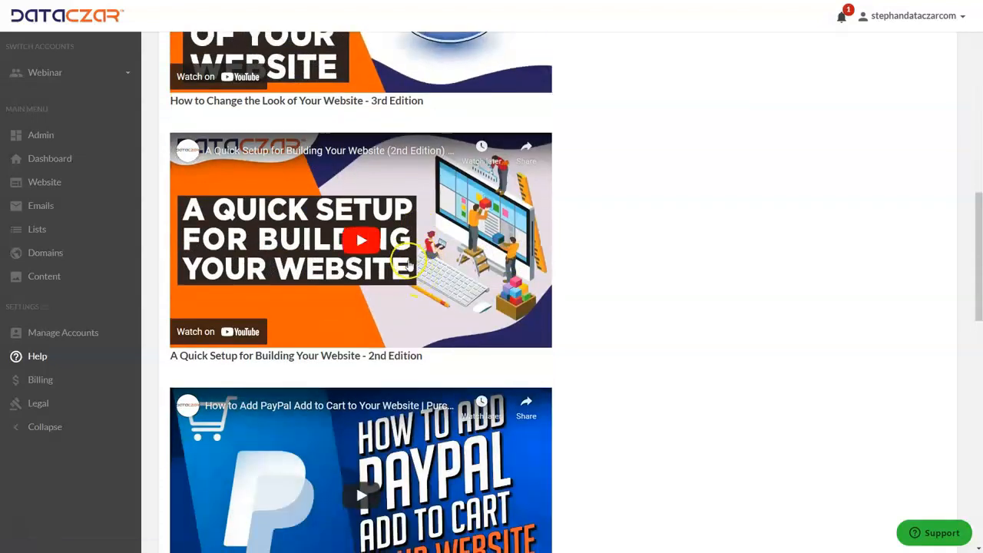
{"action": "scroll", "coordinate": [409, 265], "scroll_direction": "down", "scroll_amount": 4}
{"action": "scroll", "coordinate": [408, 266], "scroll_direction": "down", "scroll_amount": 2}
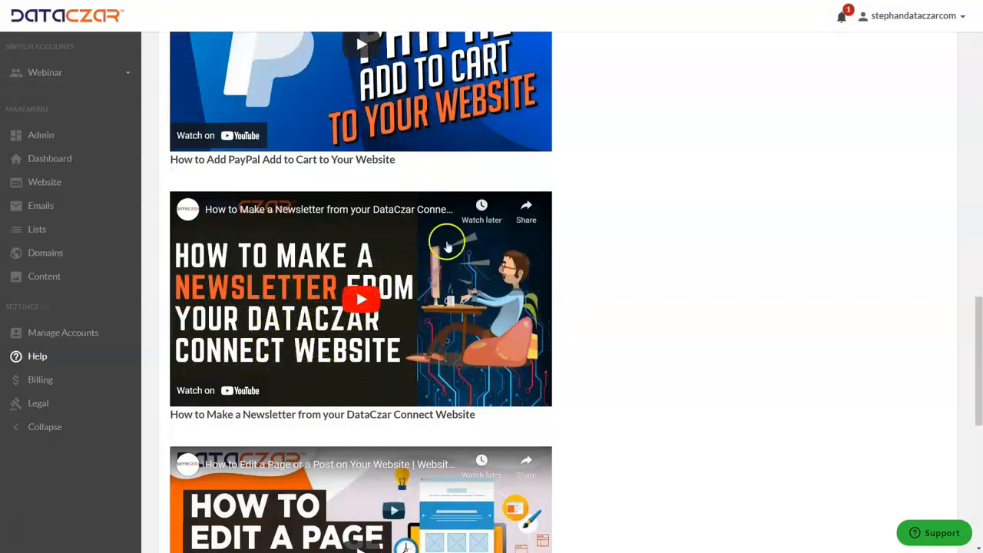
{"action": "scroll", "coordinate": [694, 312], "scroll_direction": "up", "scroll_amount": 15}
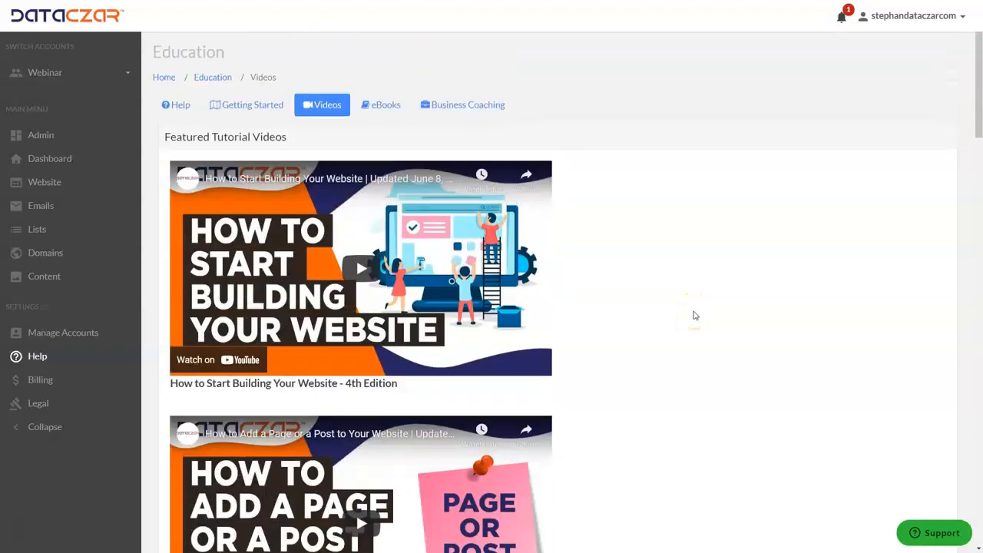
{"action": "left_click", "coordinate": [66, 160]}
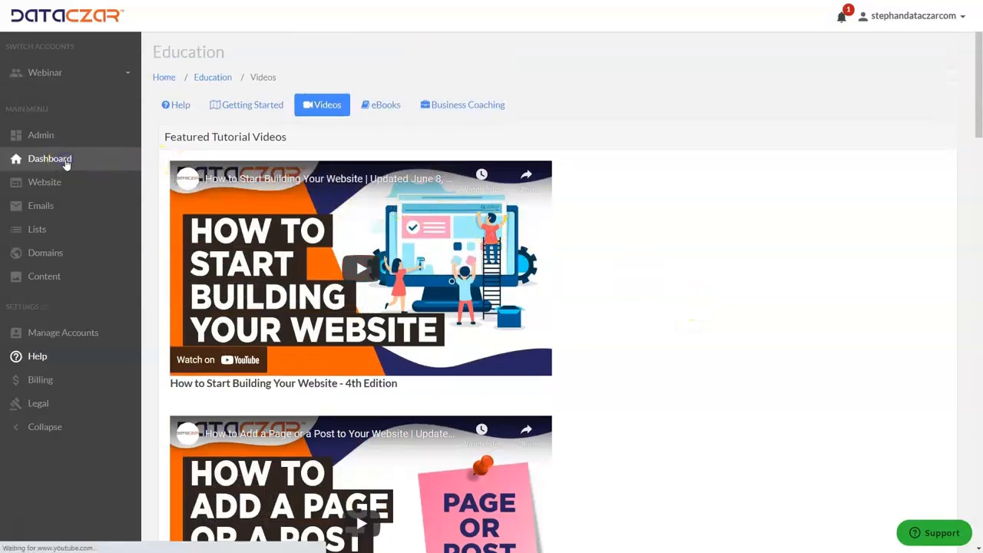